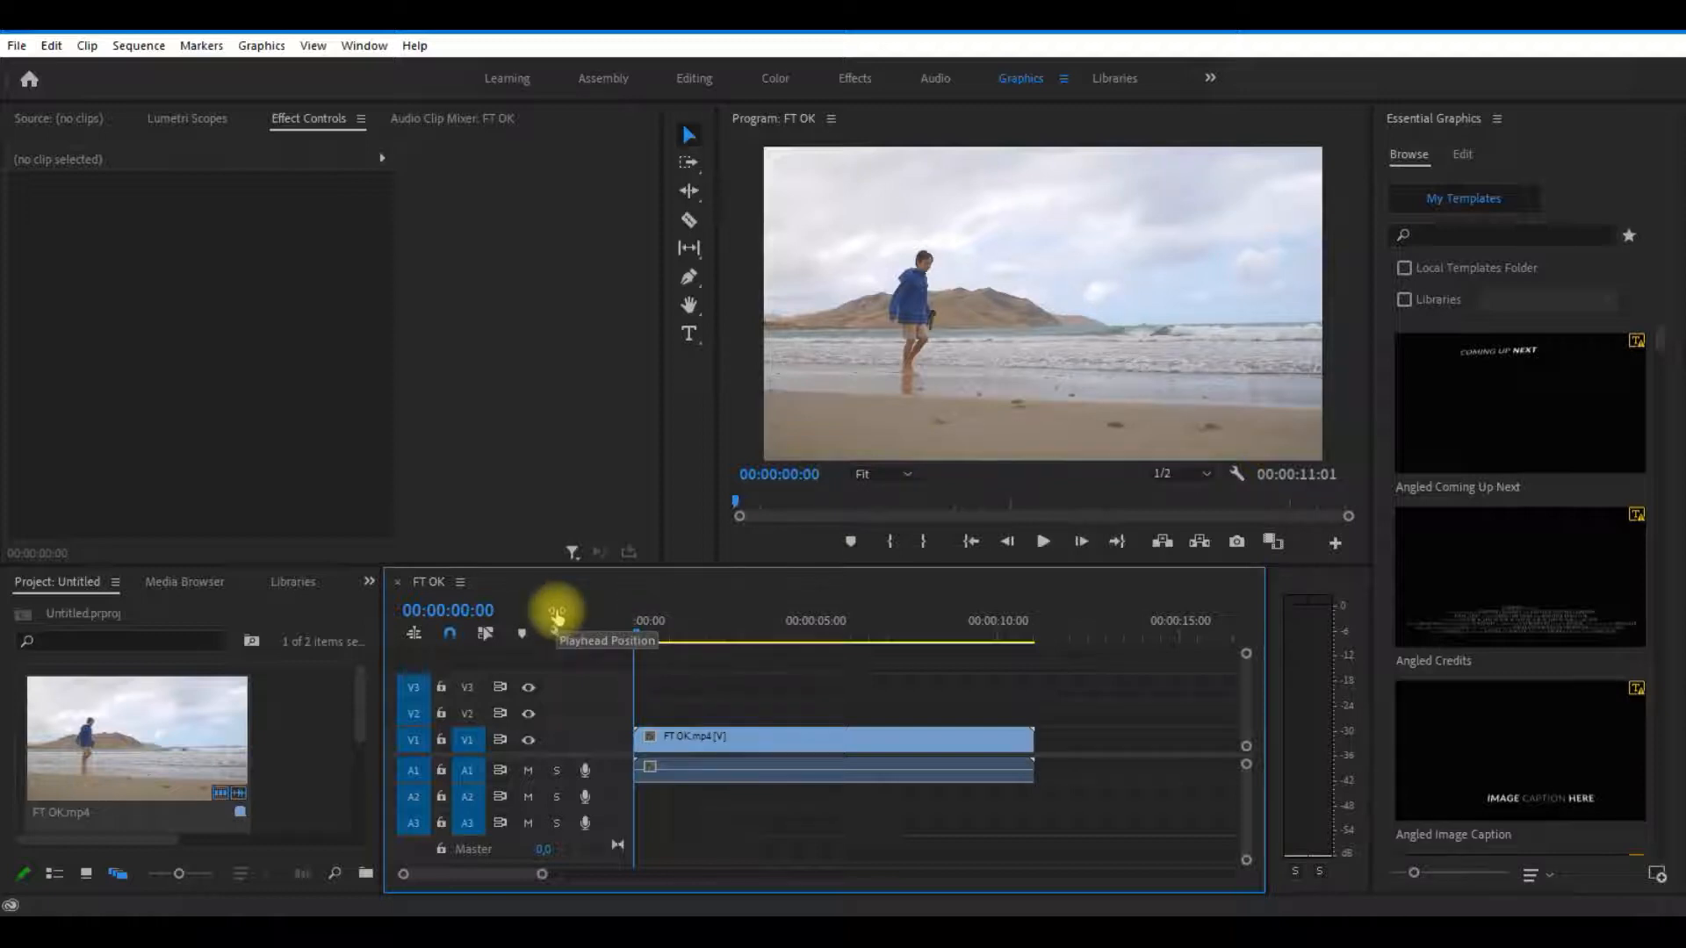
Step: Duplicate the FT OK.mp4 video clip from V1 onto tracks V2, V3 and V4, aligned at the sequence start
click(698, 745)
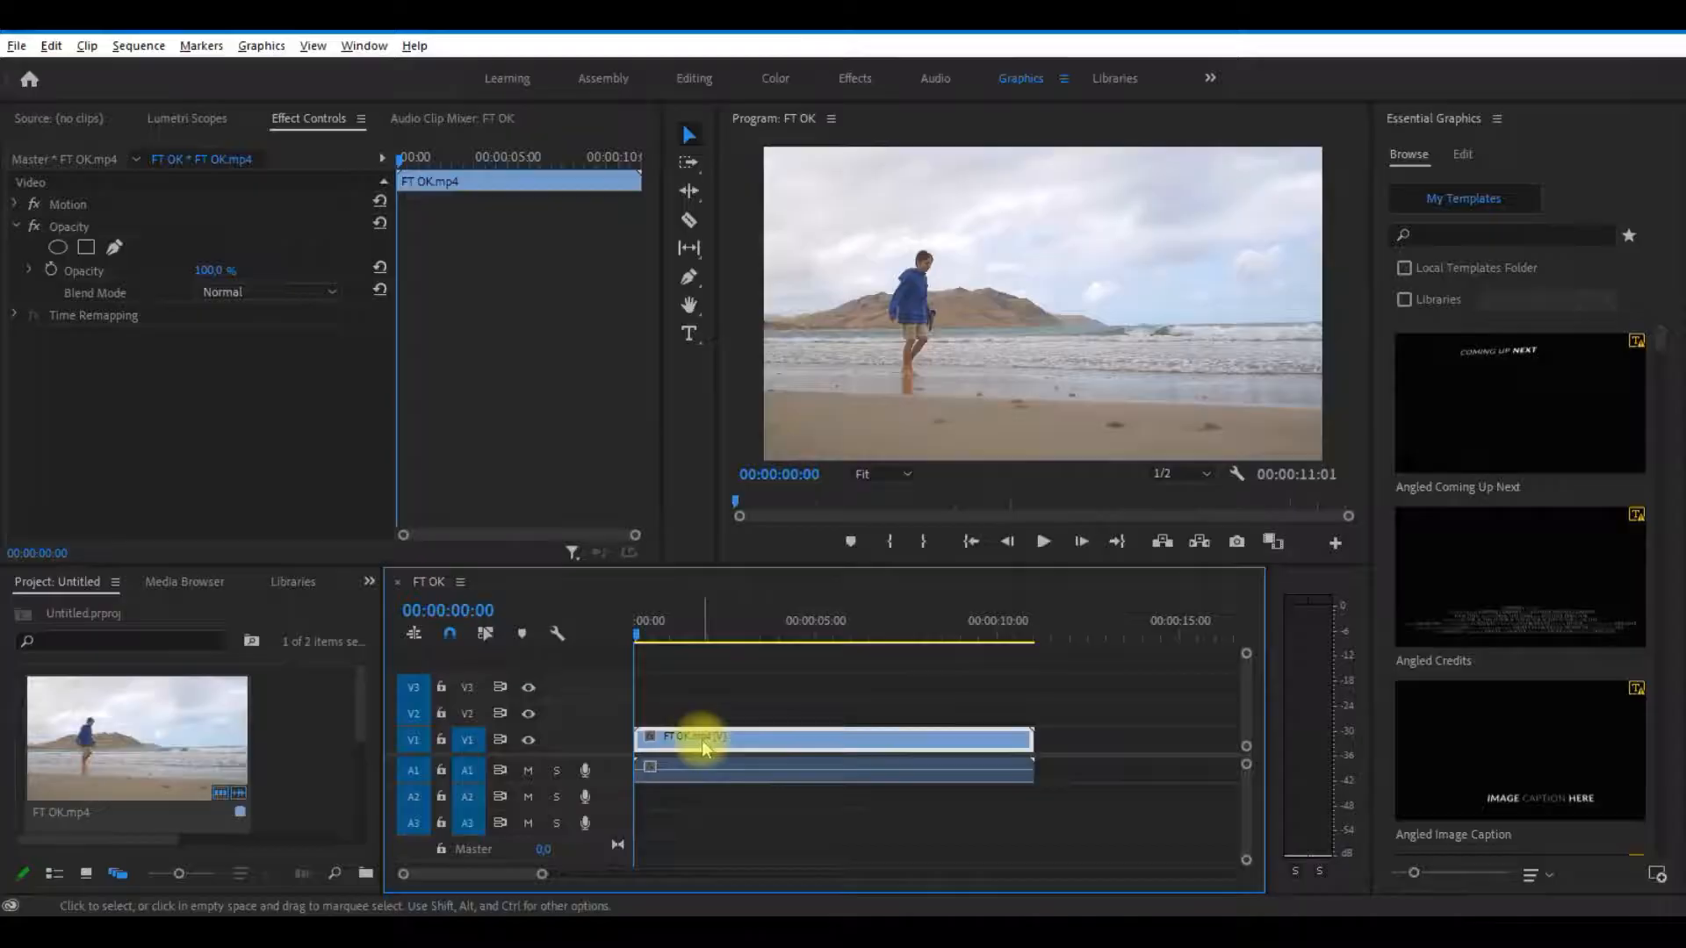
drag(702, 746, 727, 717)
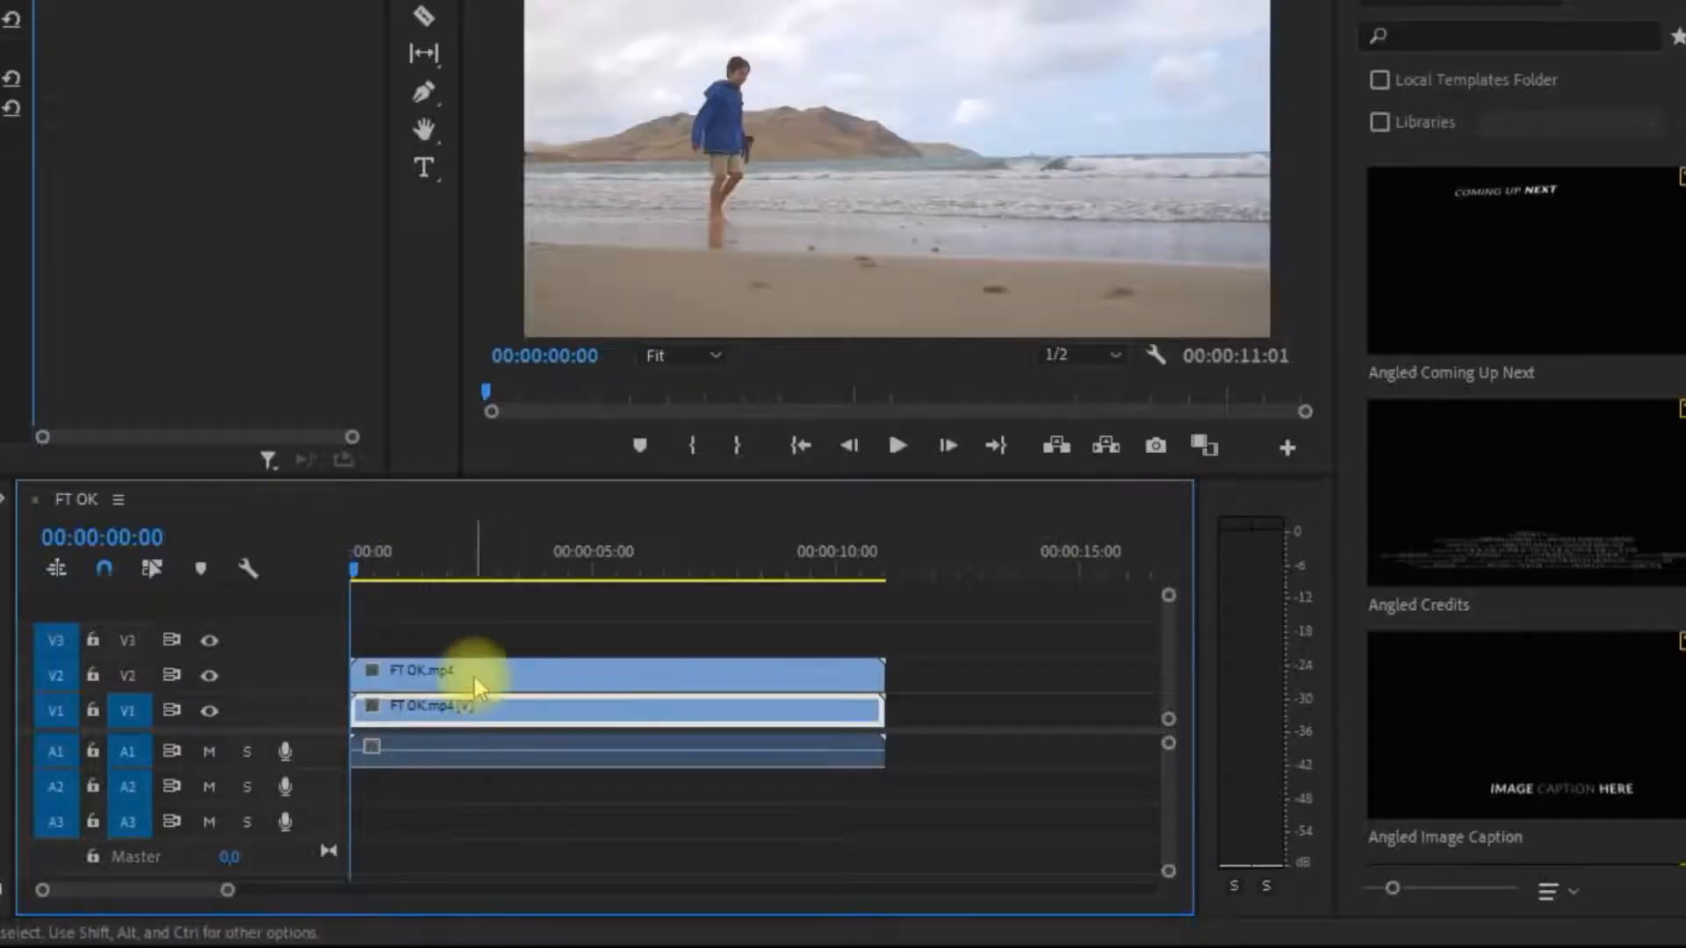
click(474, 677)
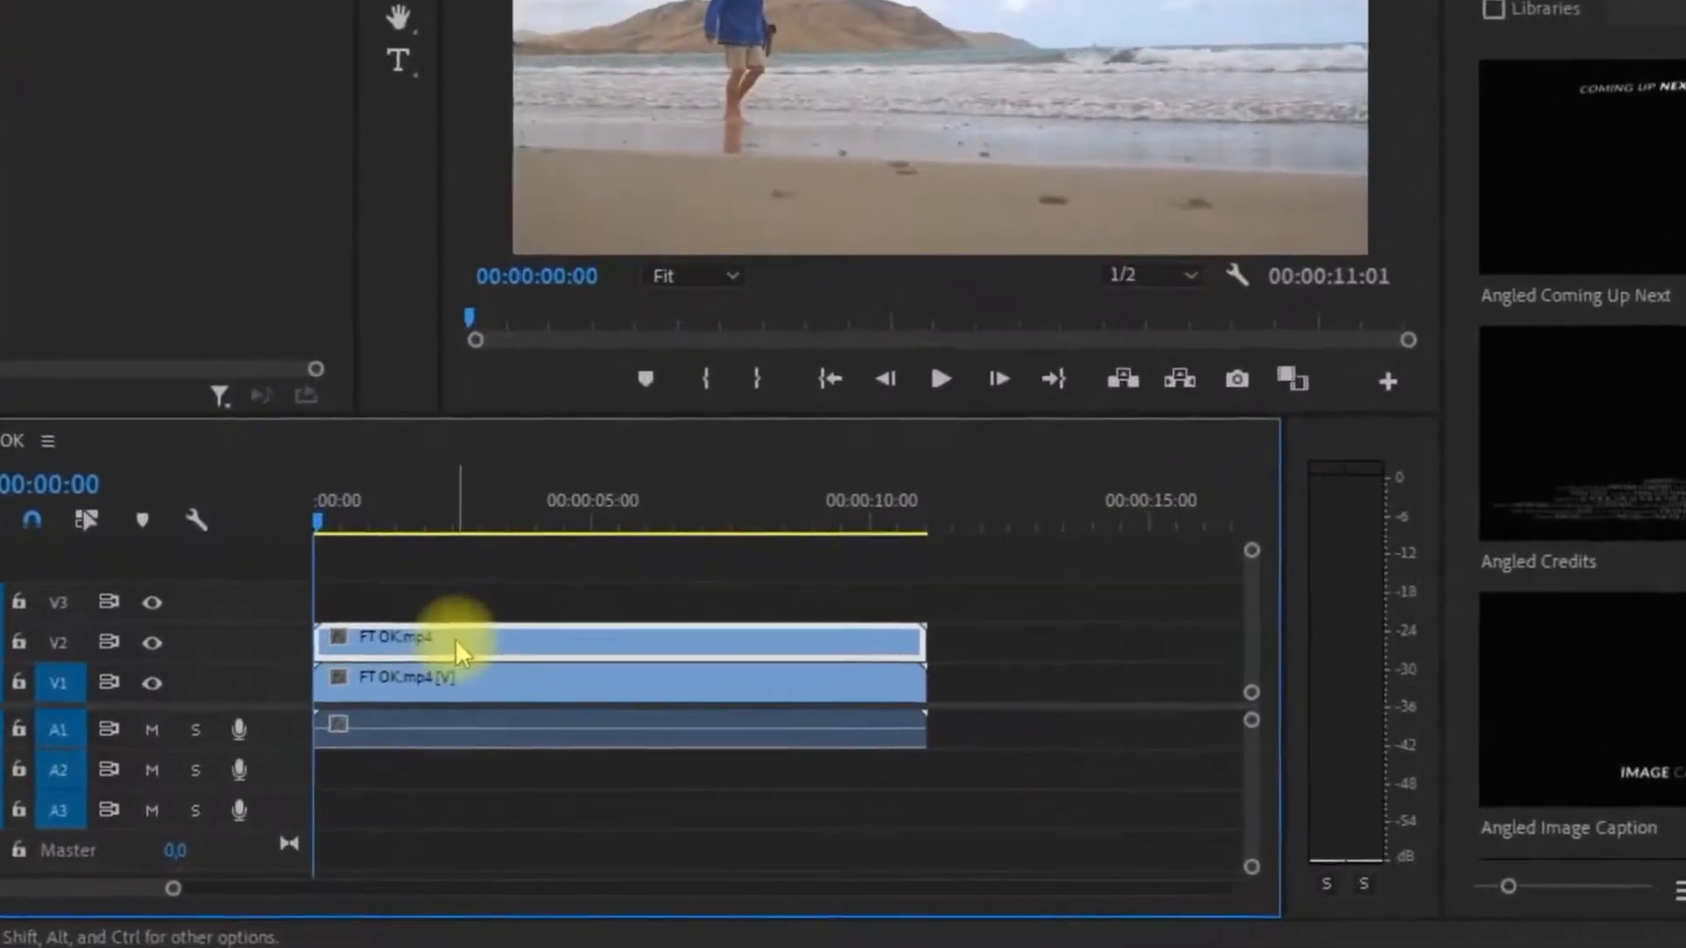
drag(455, 645, 454, 604)
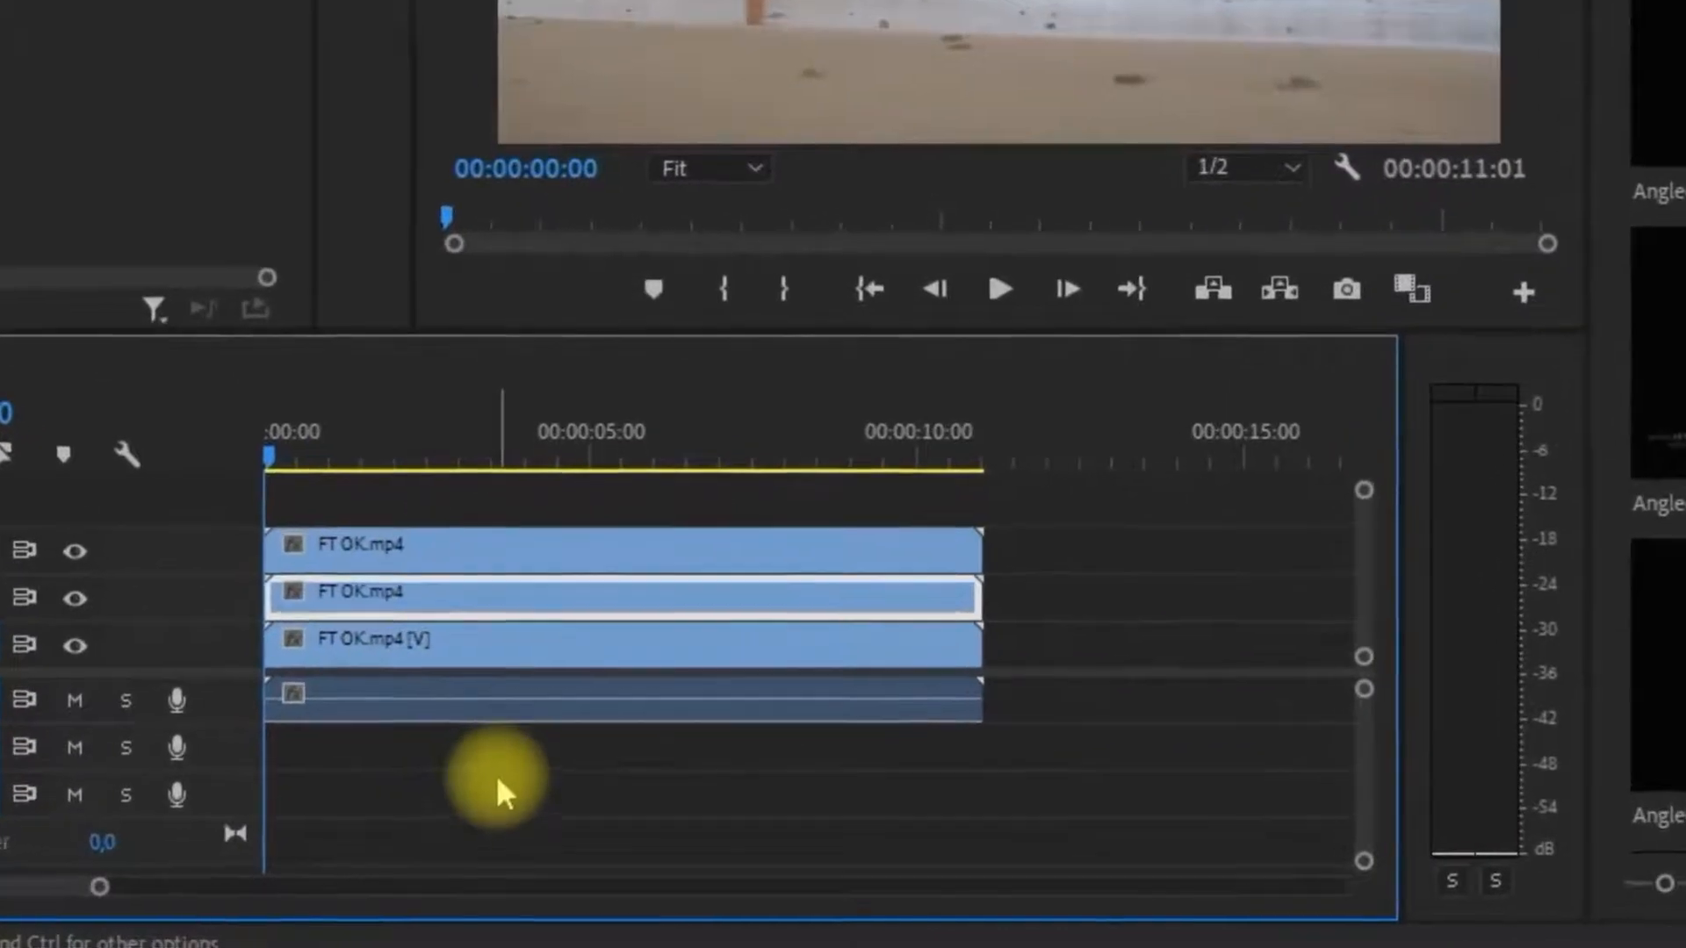
click(491, 547)
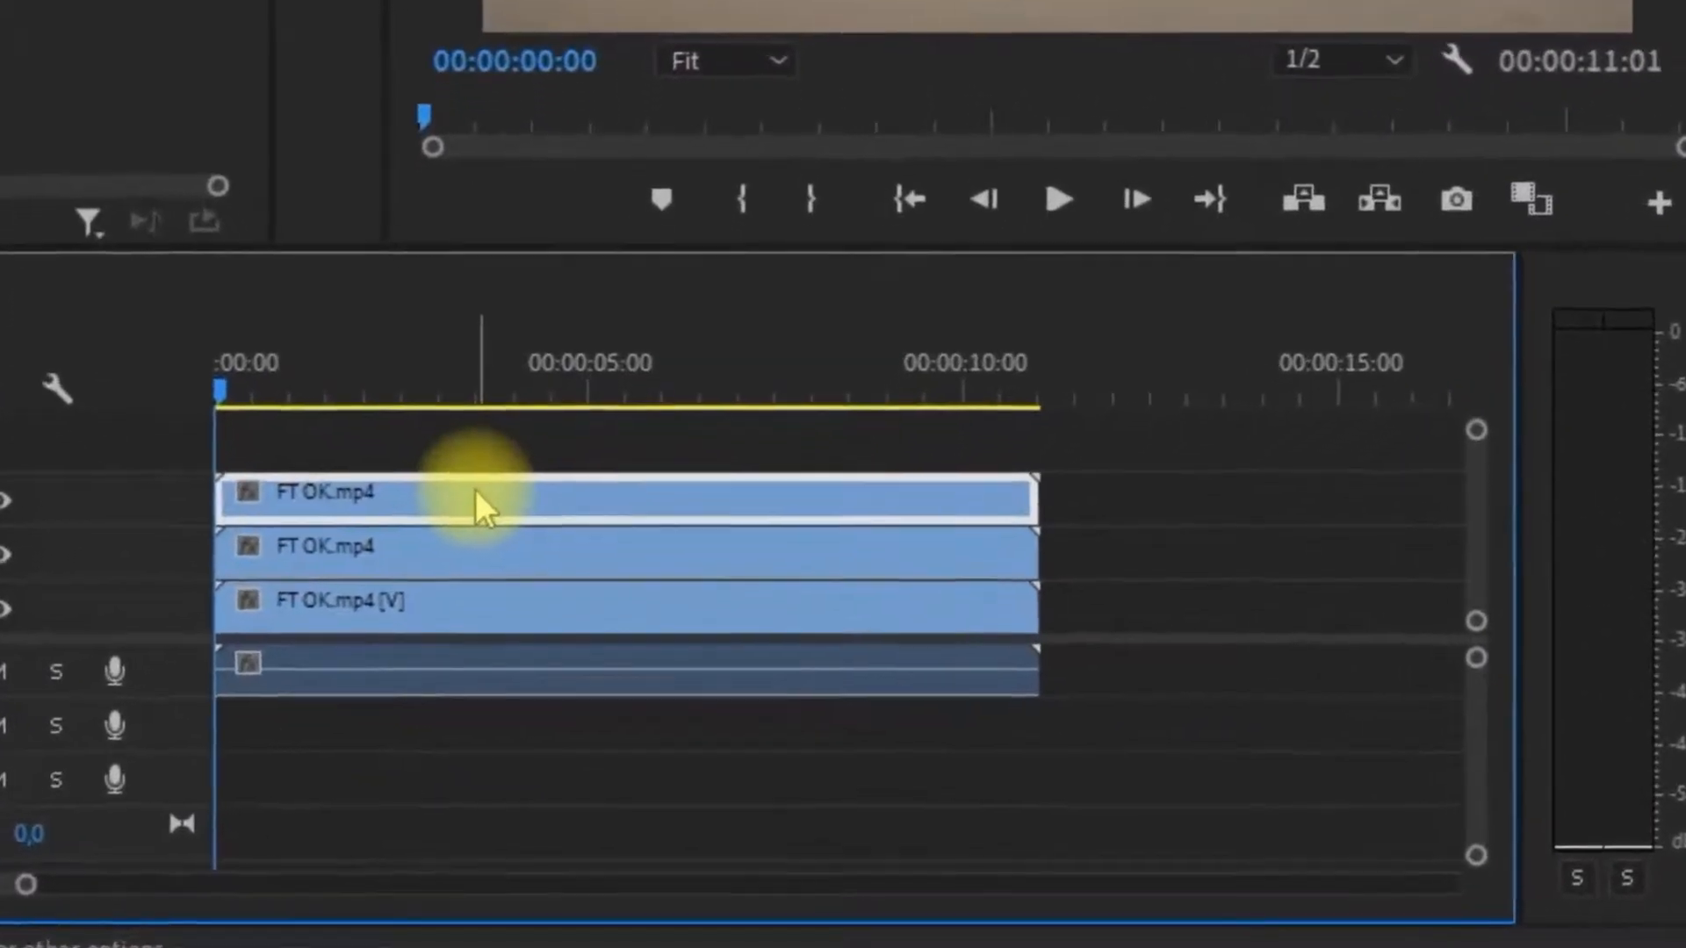
drag(476, 490, 471, 470)
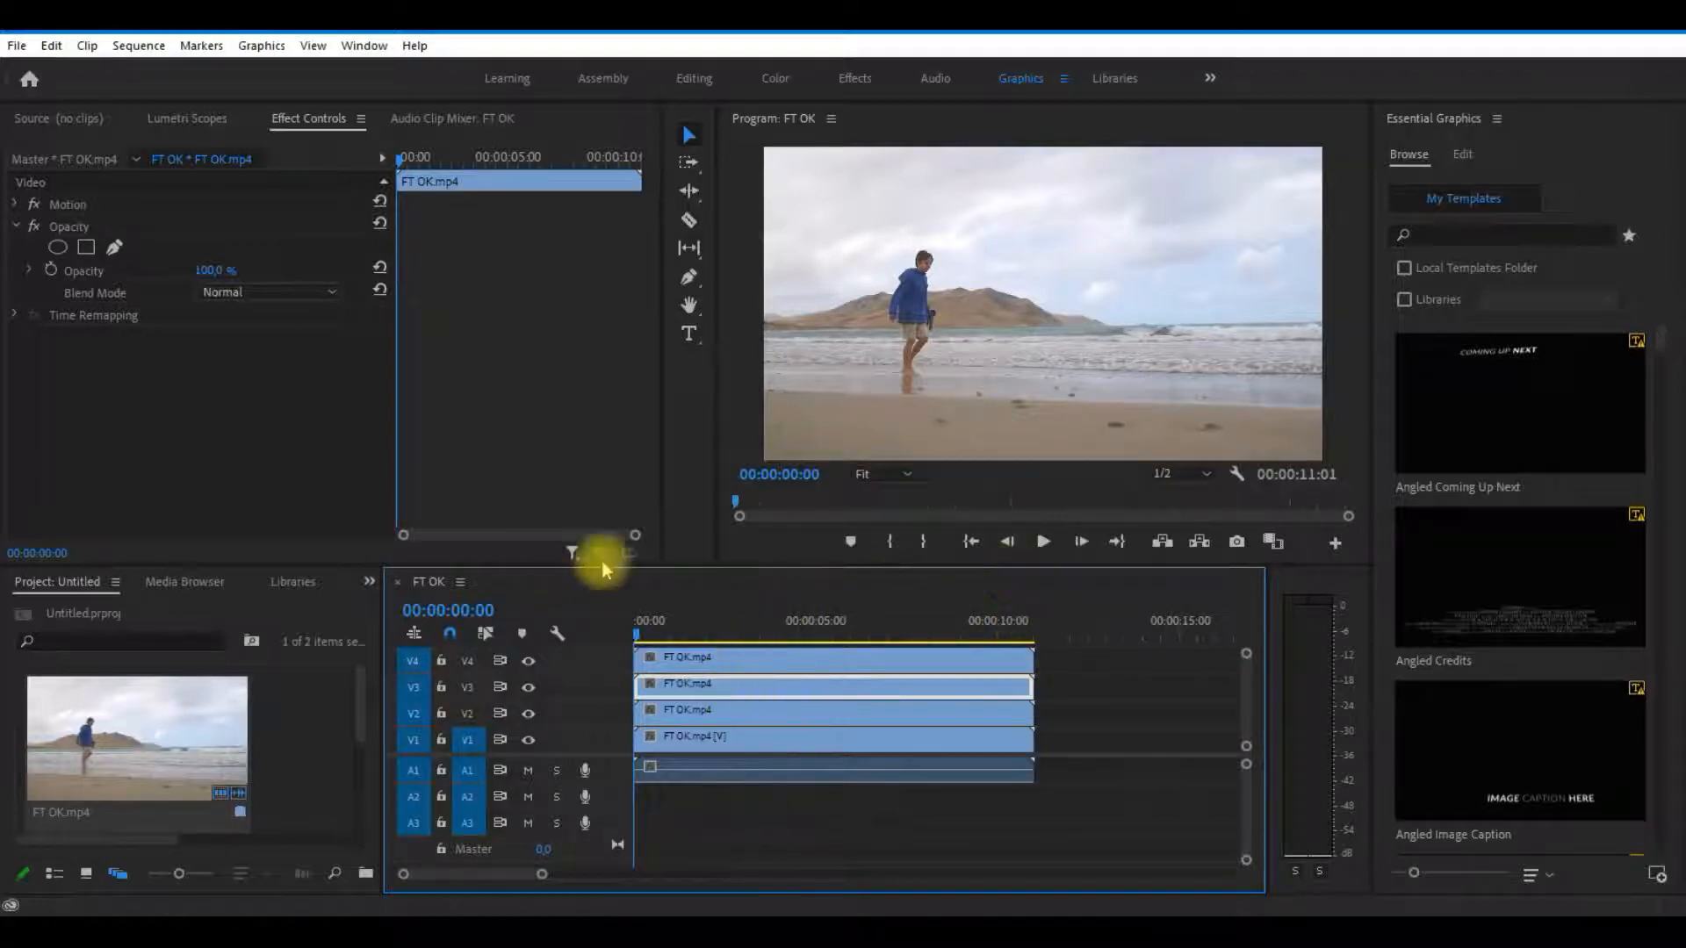
Step: Add a frame hold to the V2 clip at 00:00:01:11 and delete the part before it
drag(626, 563, 627, 352)
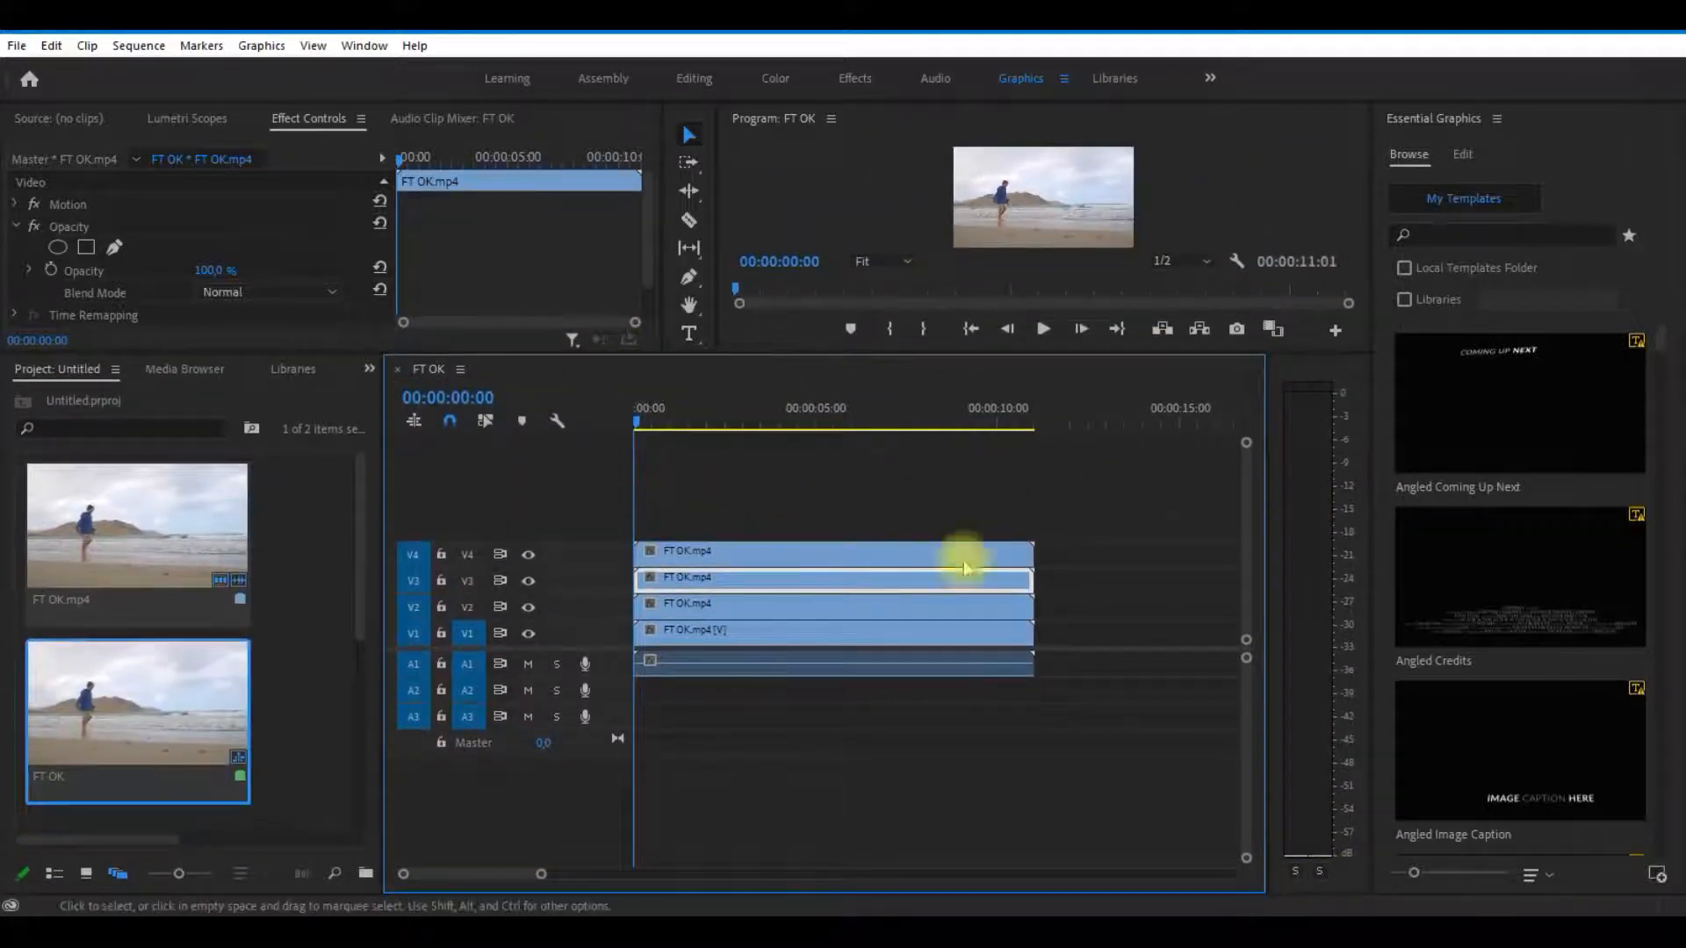
mouse_move(1243, 565)
mouse_down()
mouse_move(1243, 540)
mouse_move(1243, 582)
mouse_up()
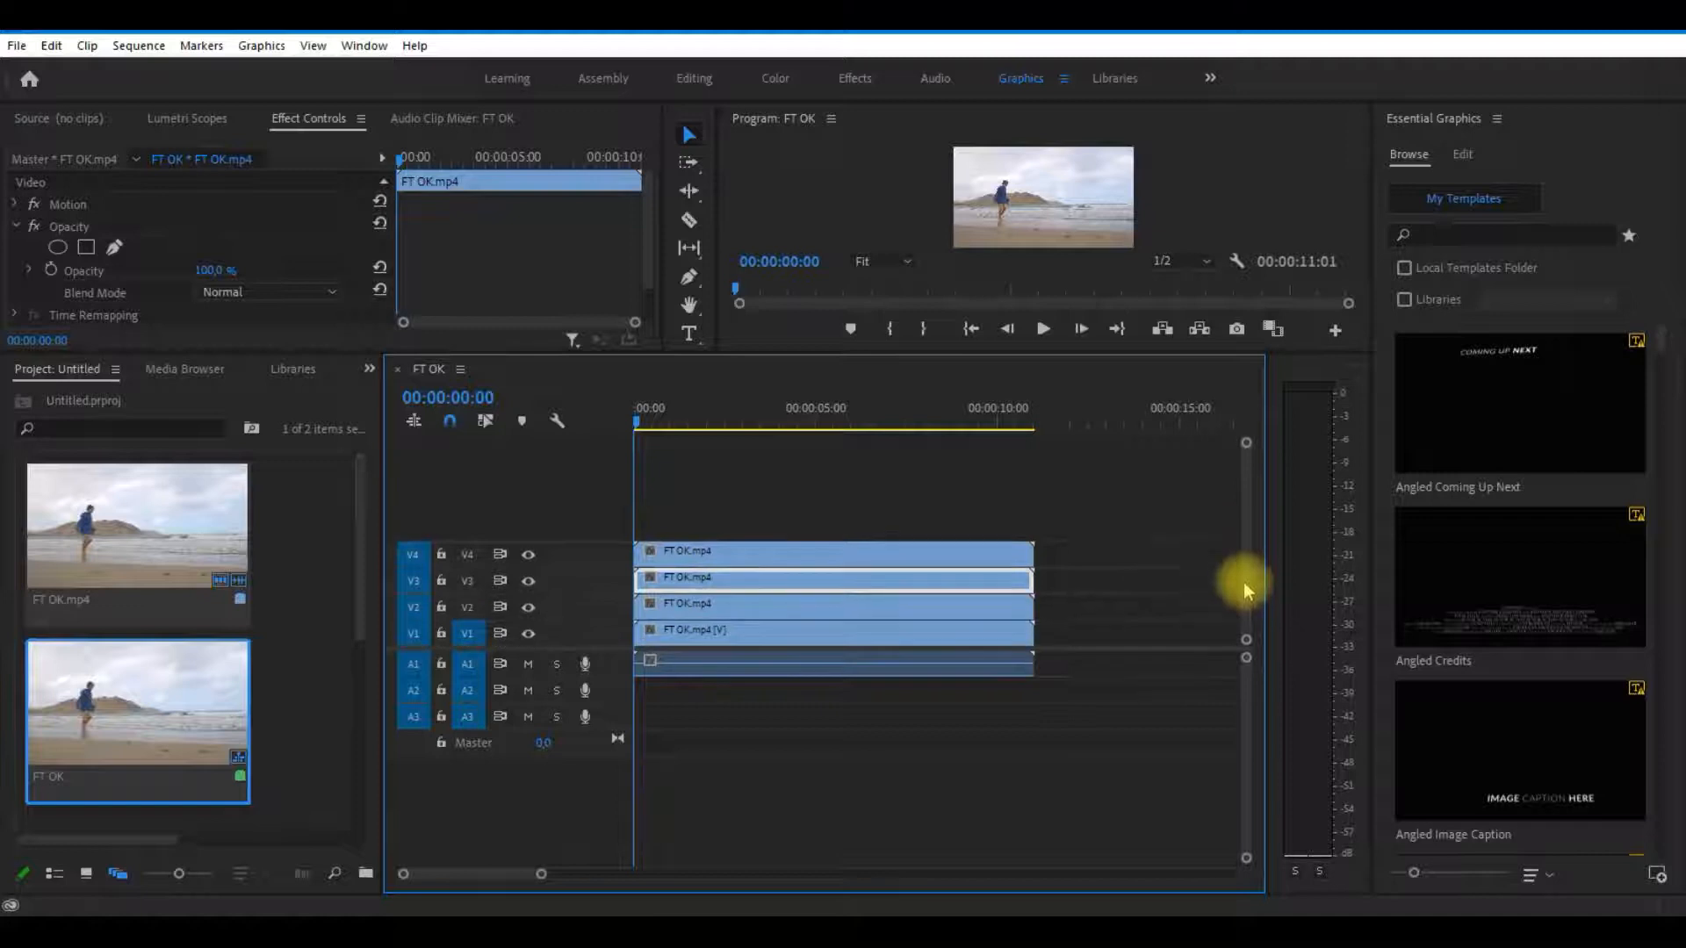
drag(544, 875, 535, 877)
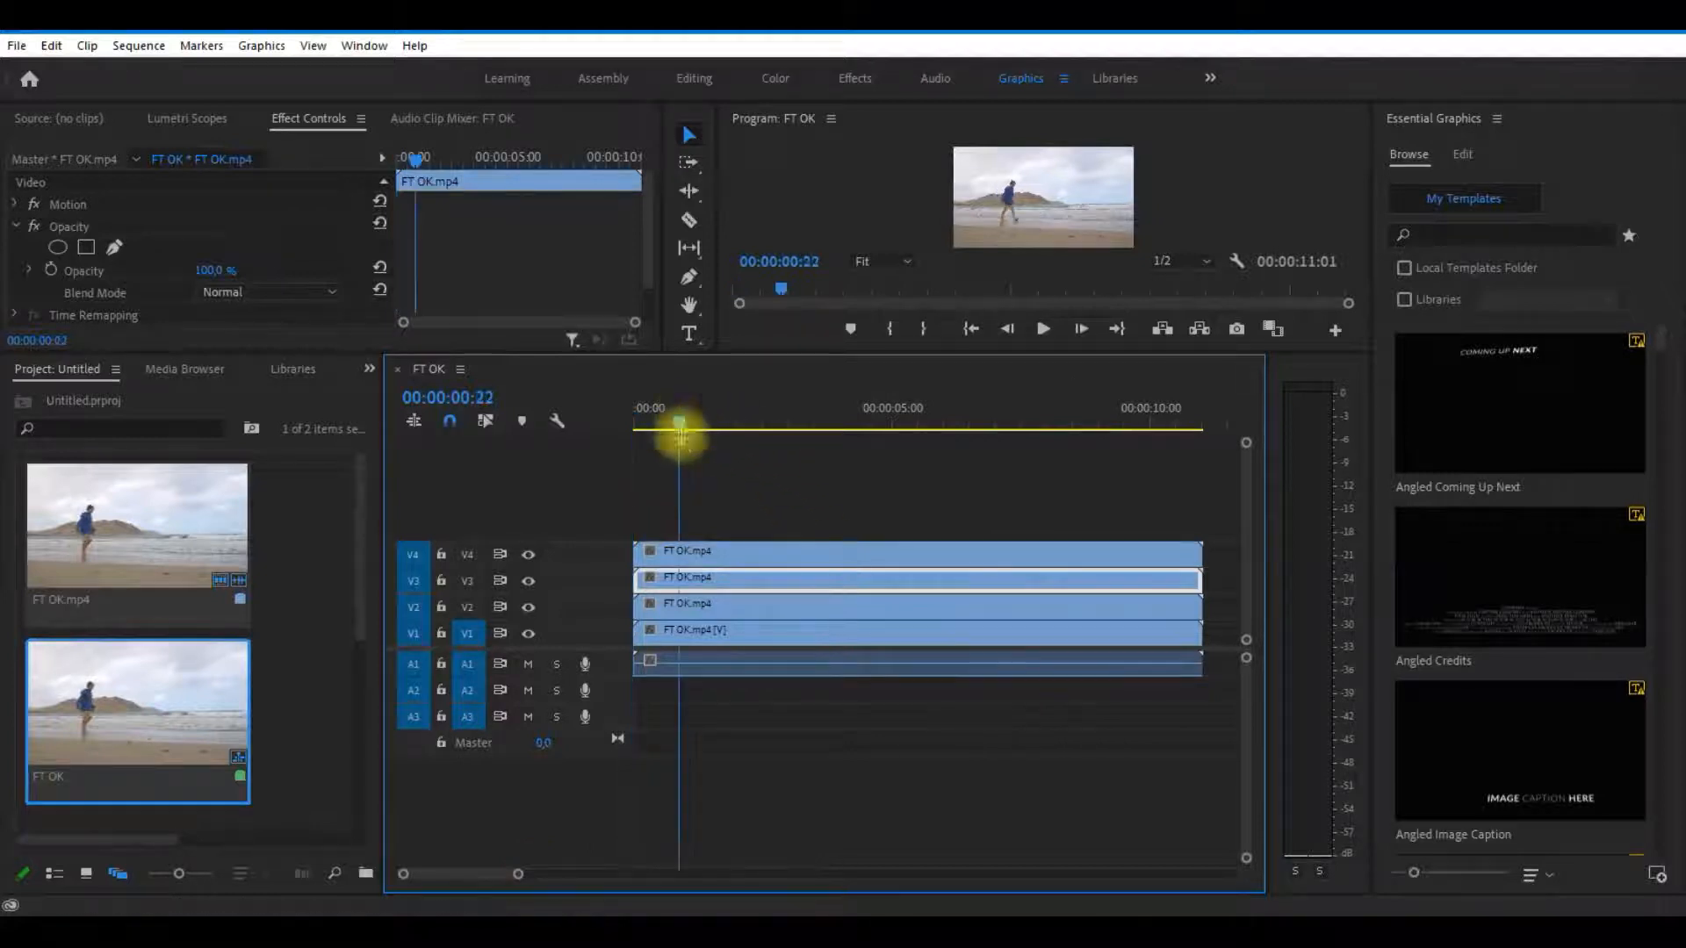
click(693, 636)
click(696, 610)
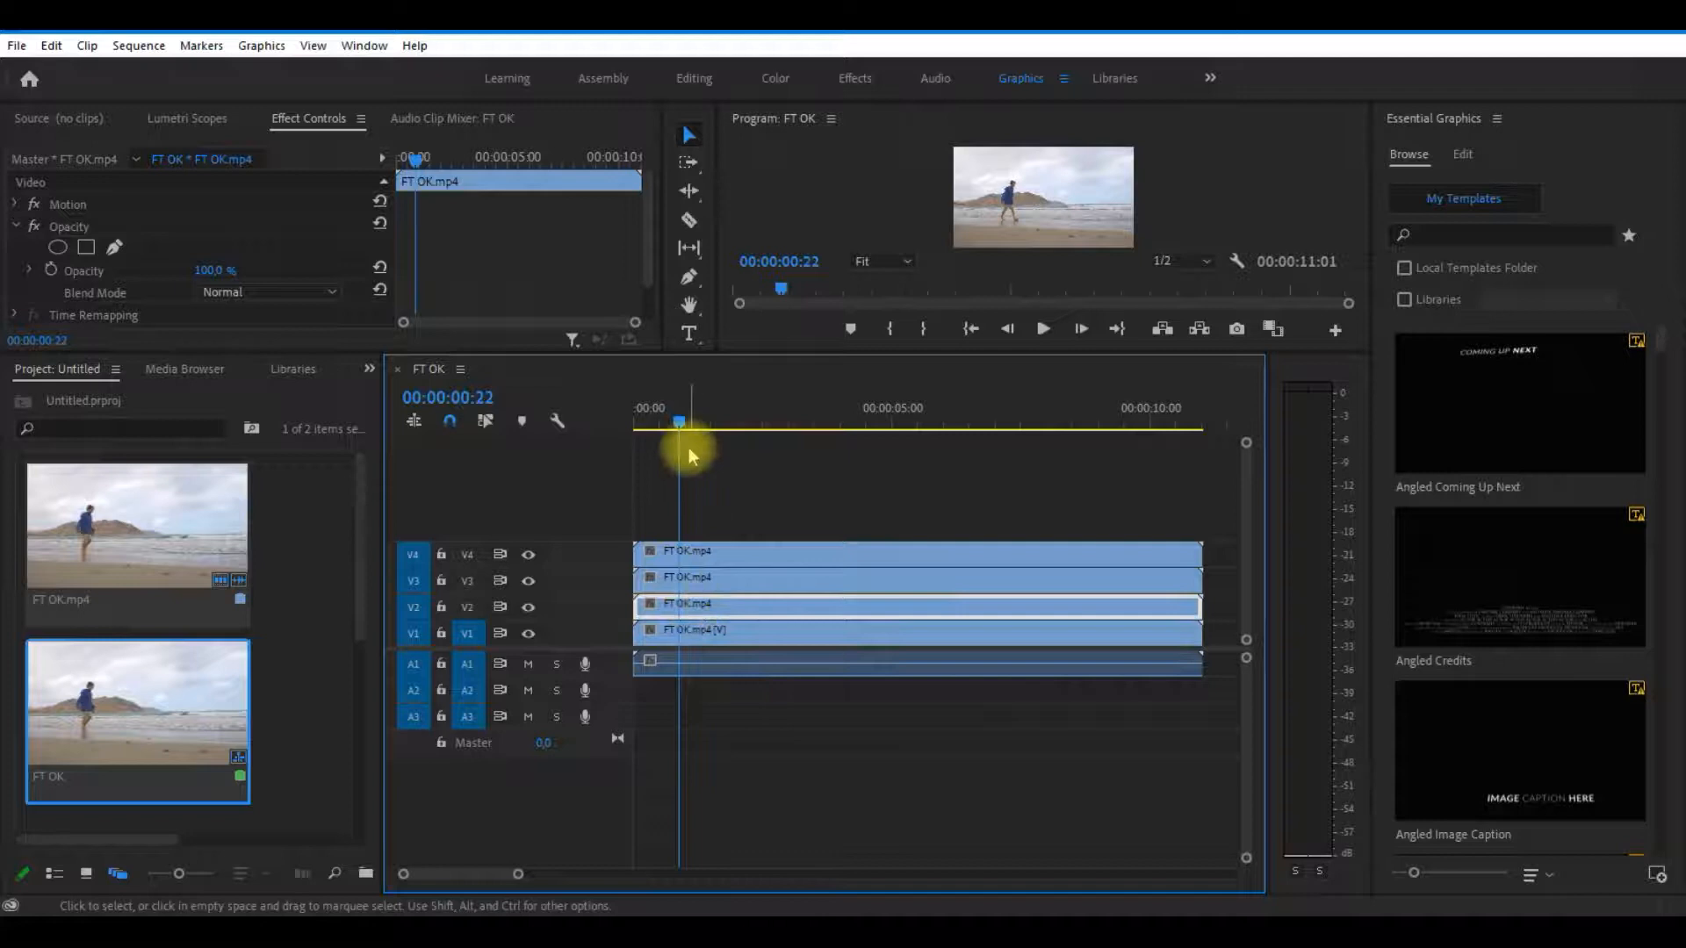
drag(689, 436, 727, 448)
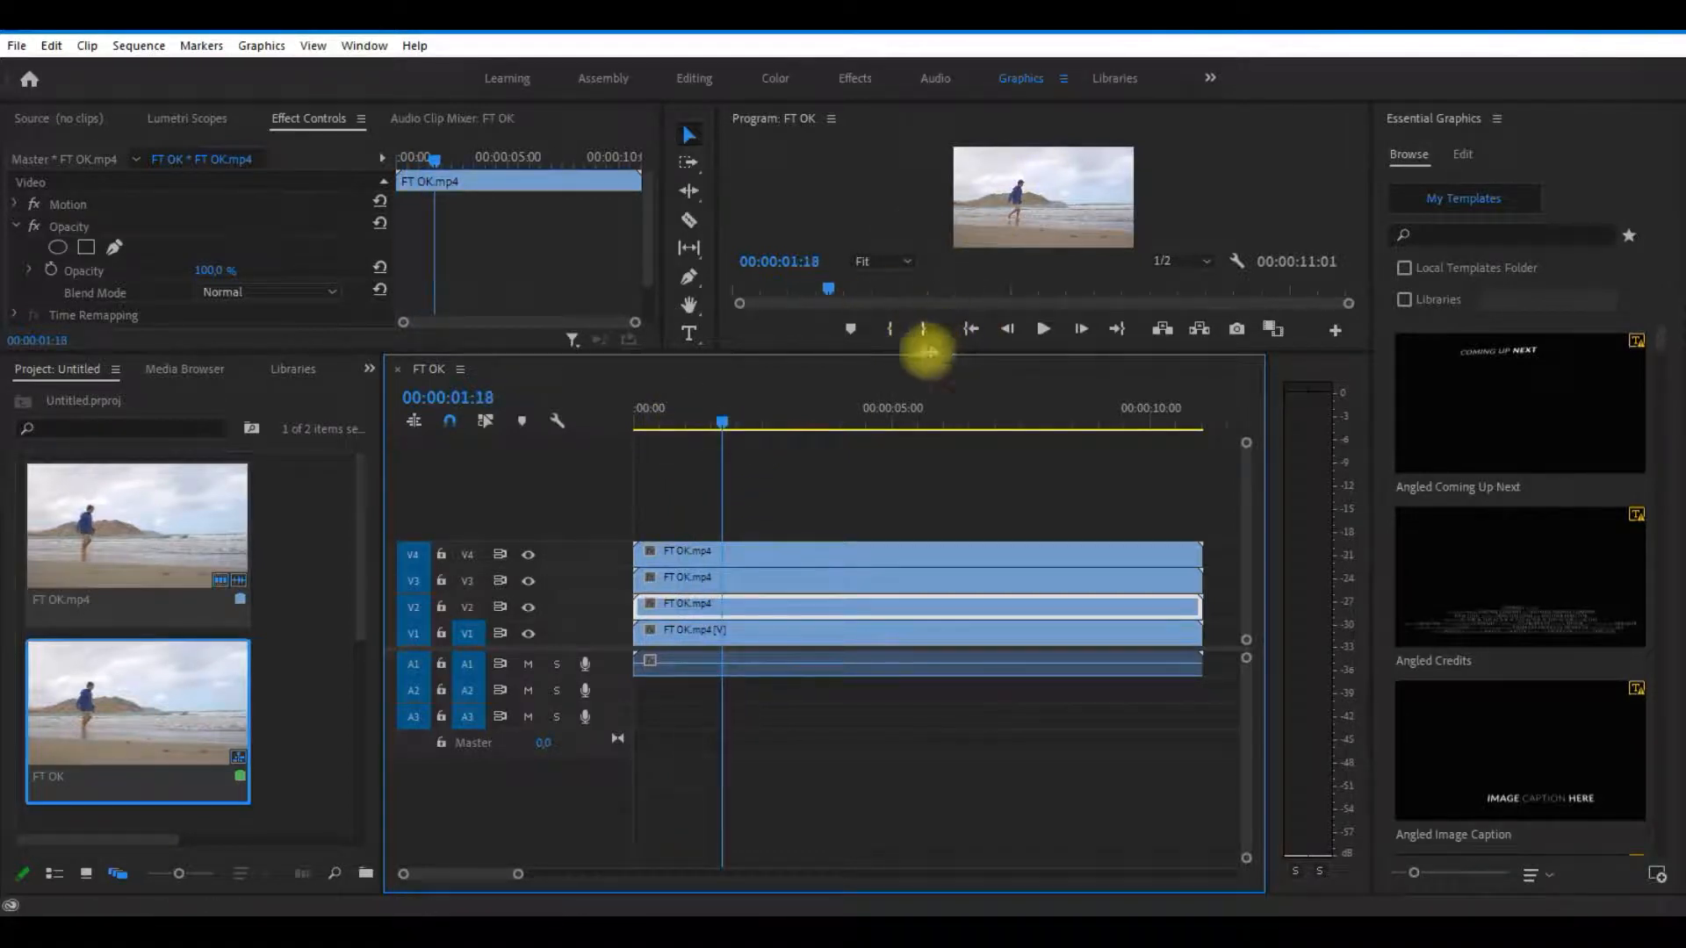
drag(625, 352, 626, 429)
drag(723, 502, 709, 500)
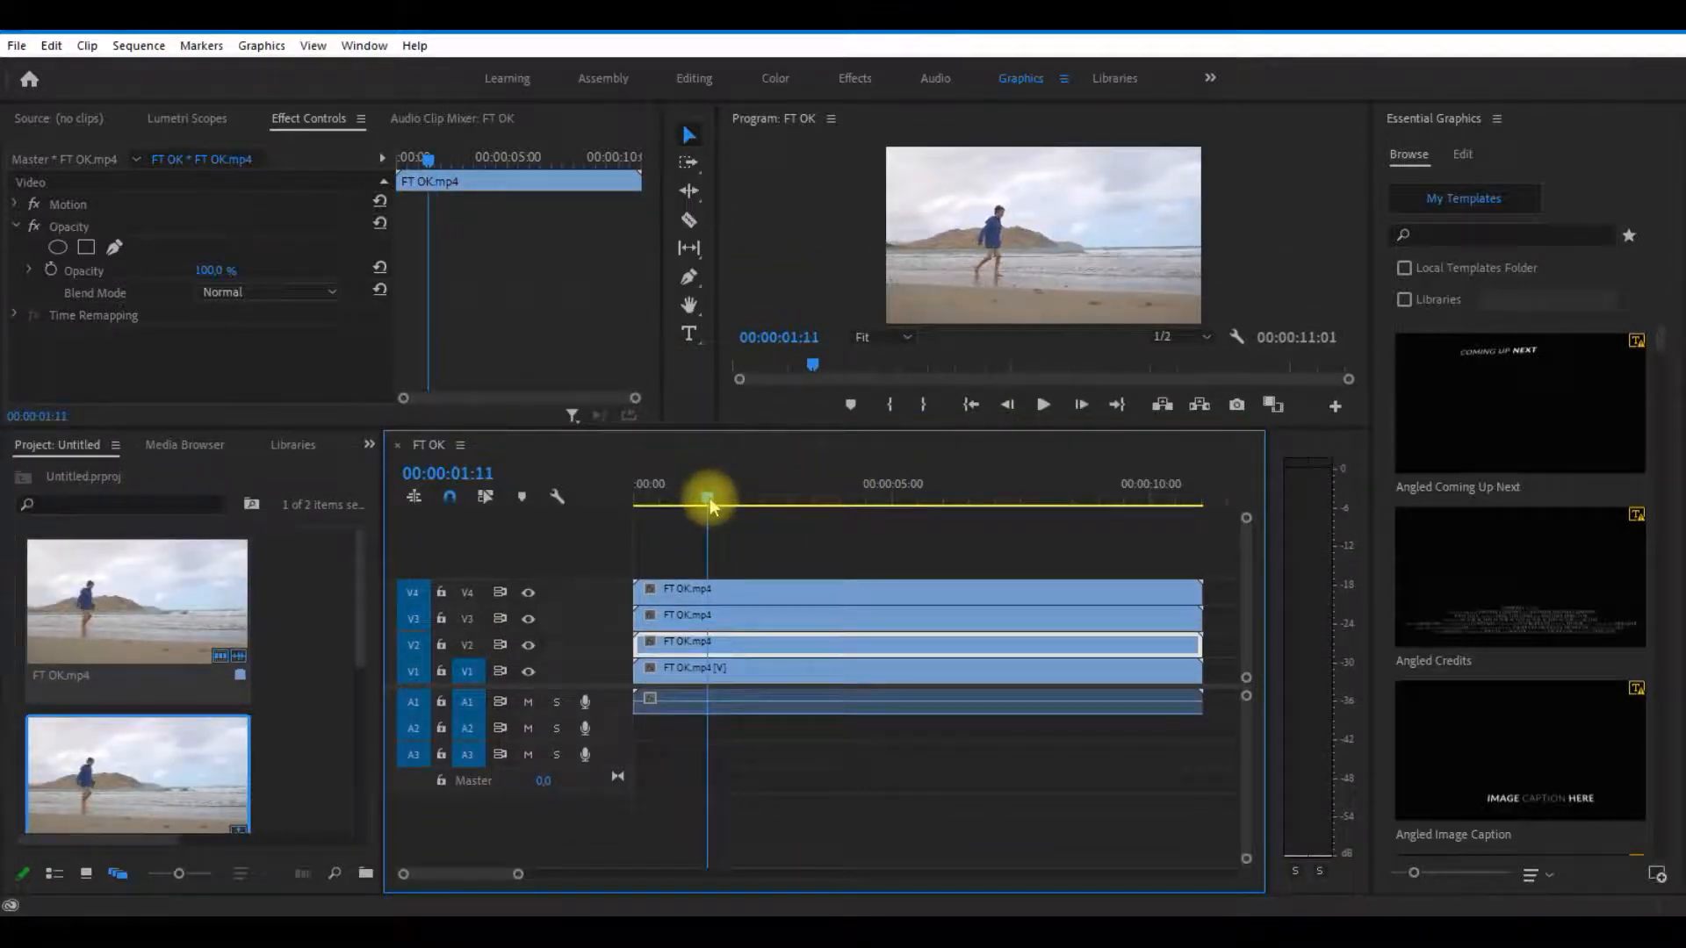
right_click(707, 647)
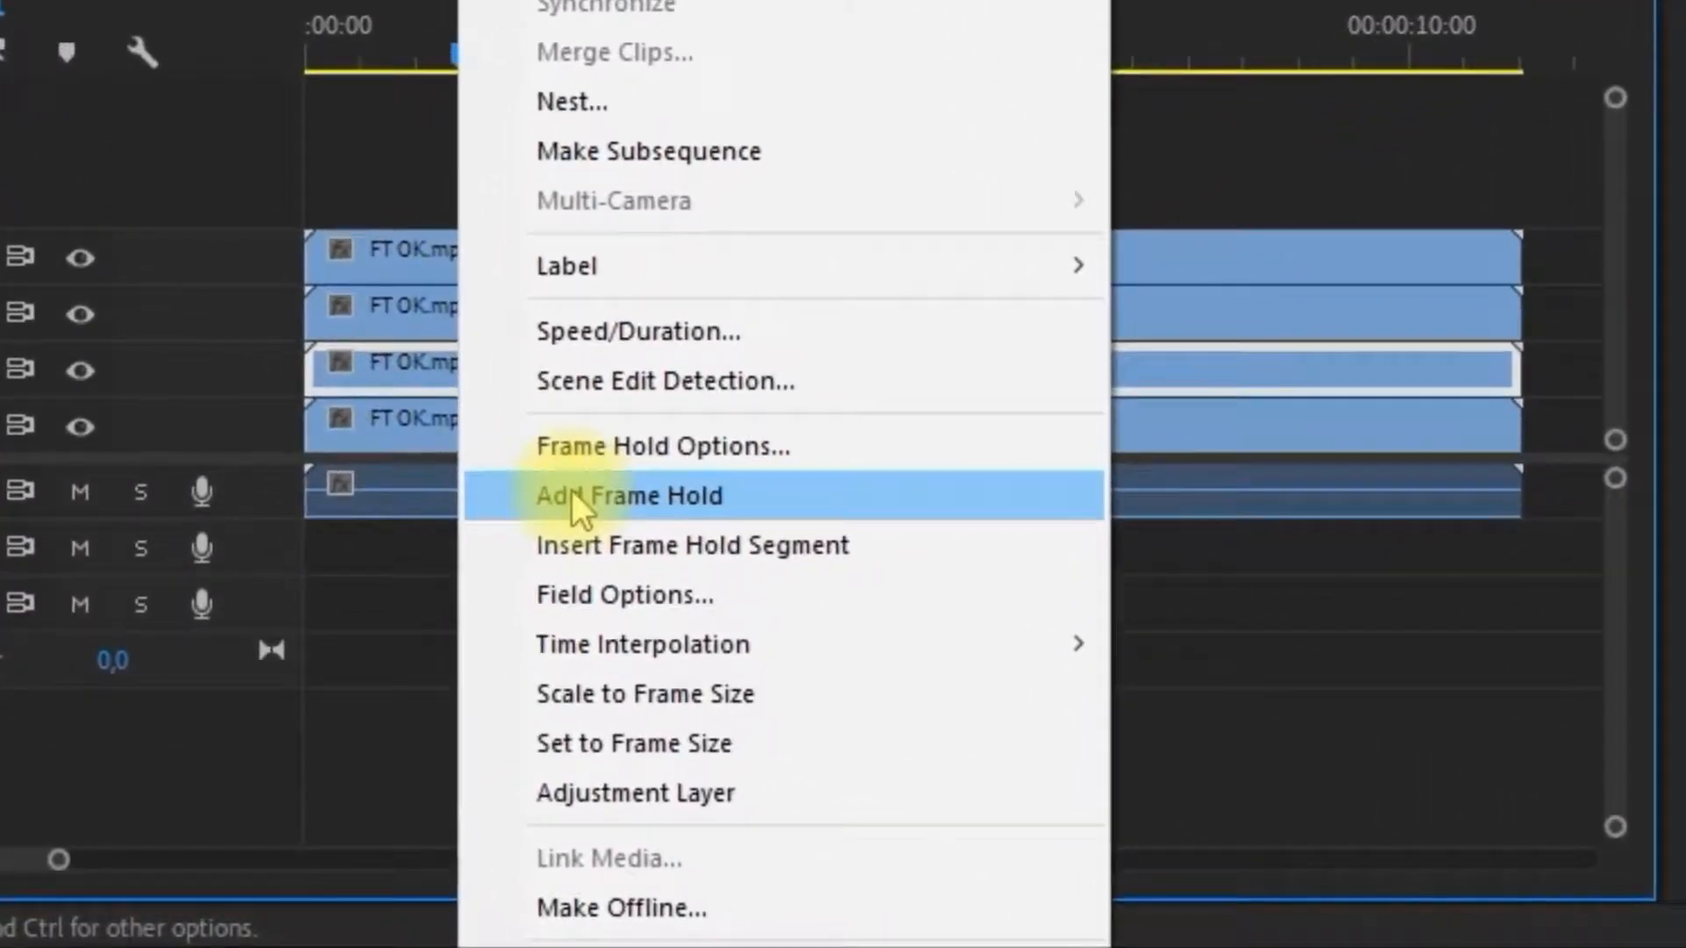
click(571, 490)
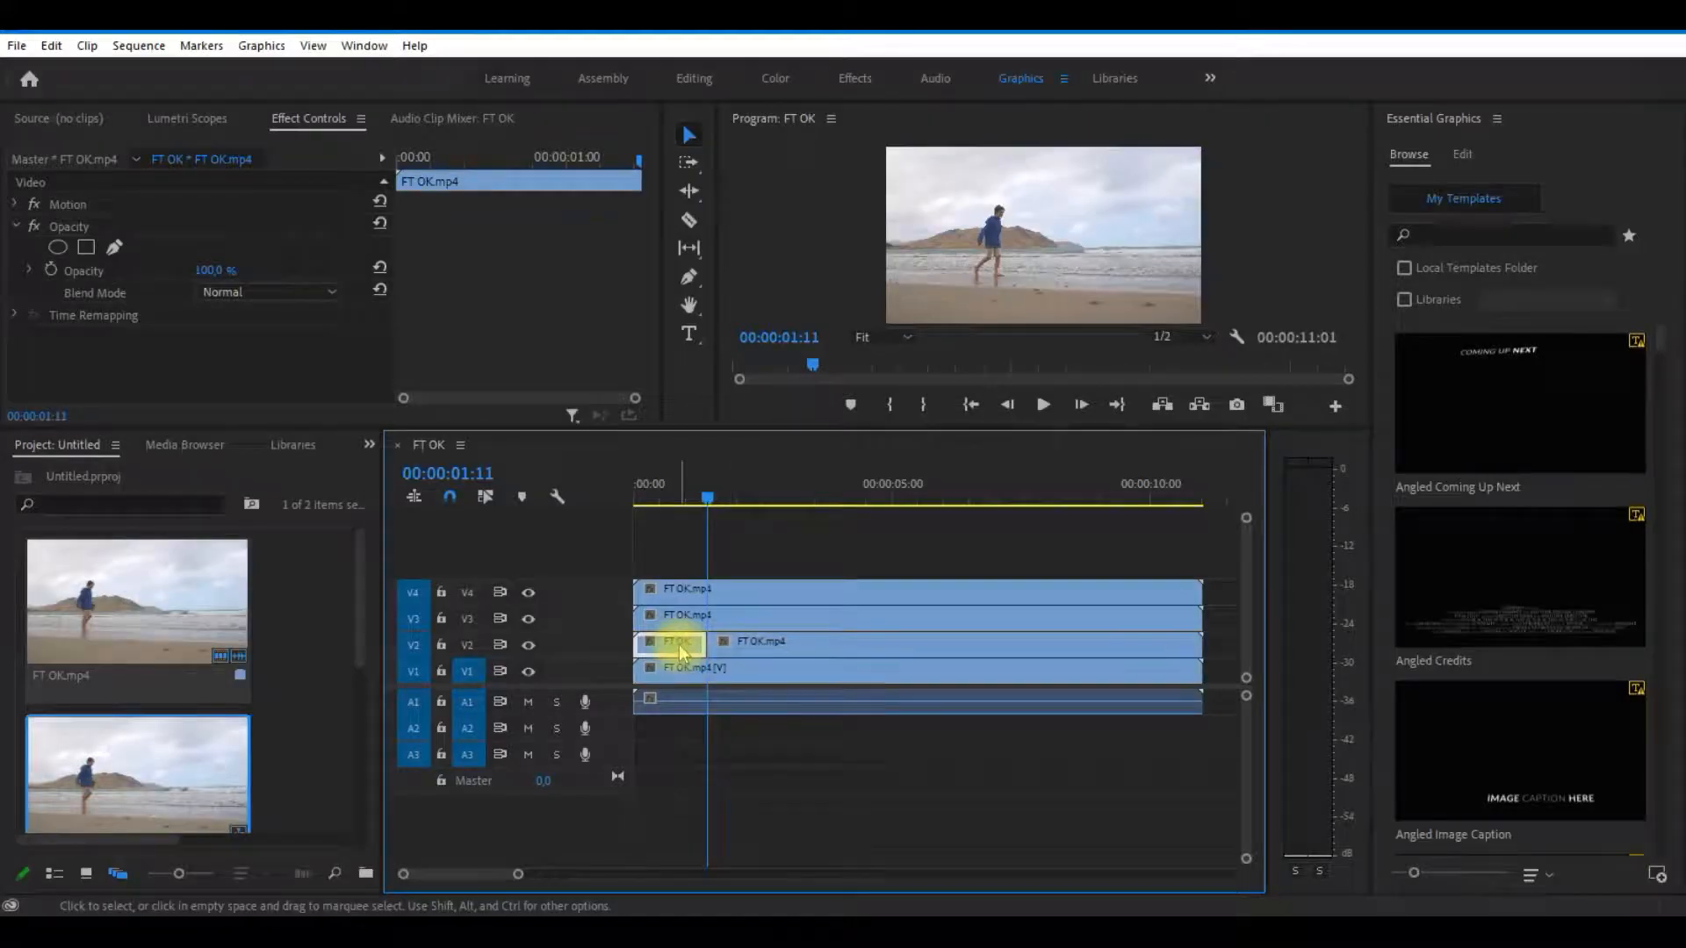
key(Delete)
Step: Add a frame hold to the V3 clip at 00:00:04:21 and delete the part before it
drag(708, 497, 890, 560)
click(888, 619)
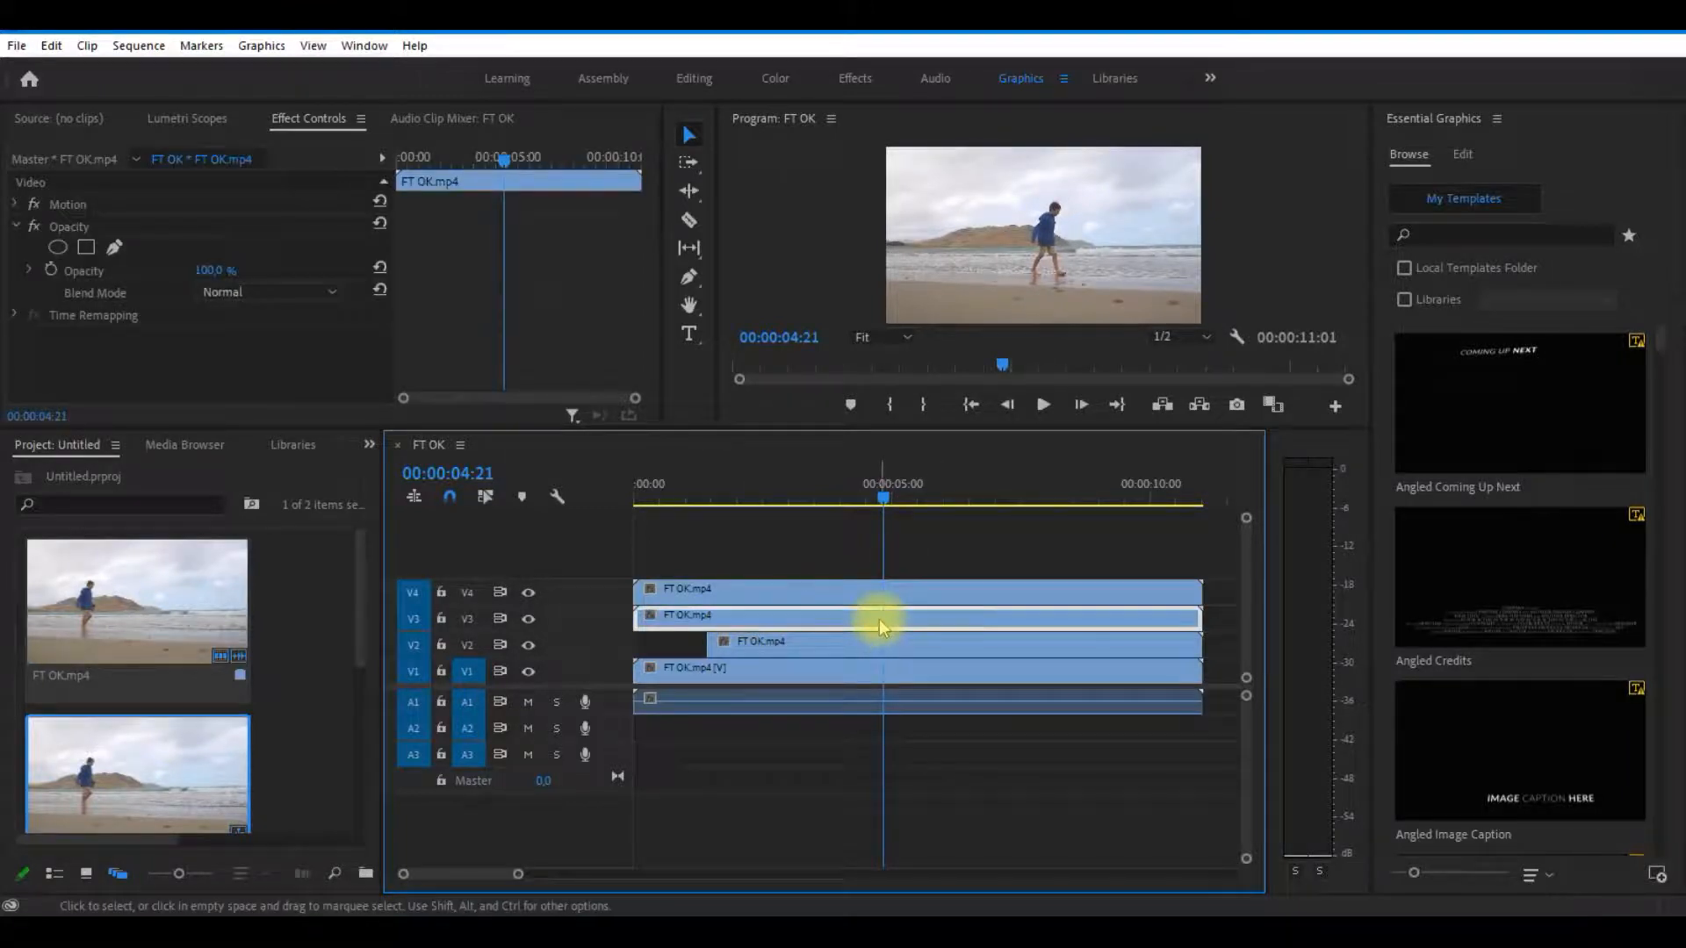
right_click(878, 619)
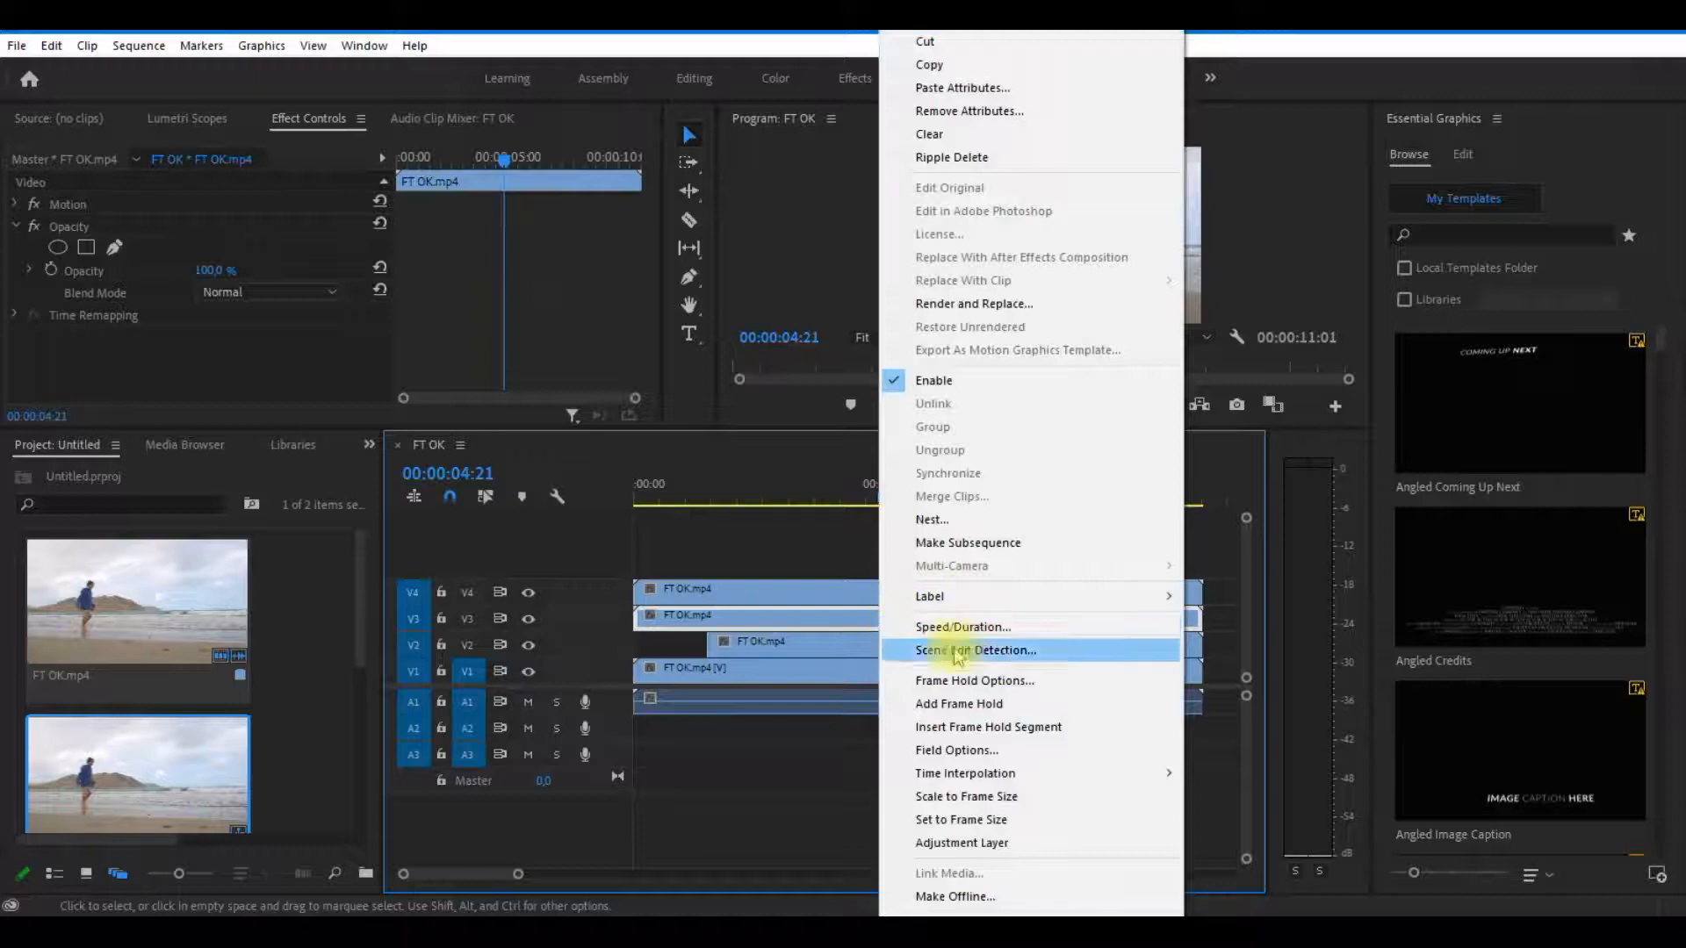
click(982, 705)
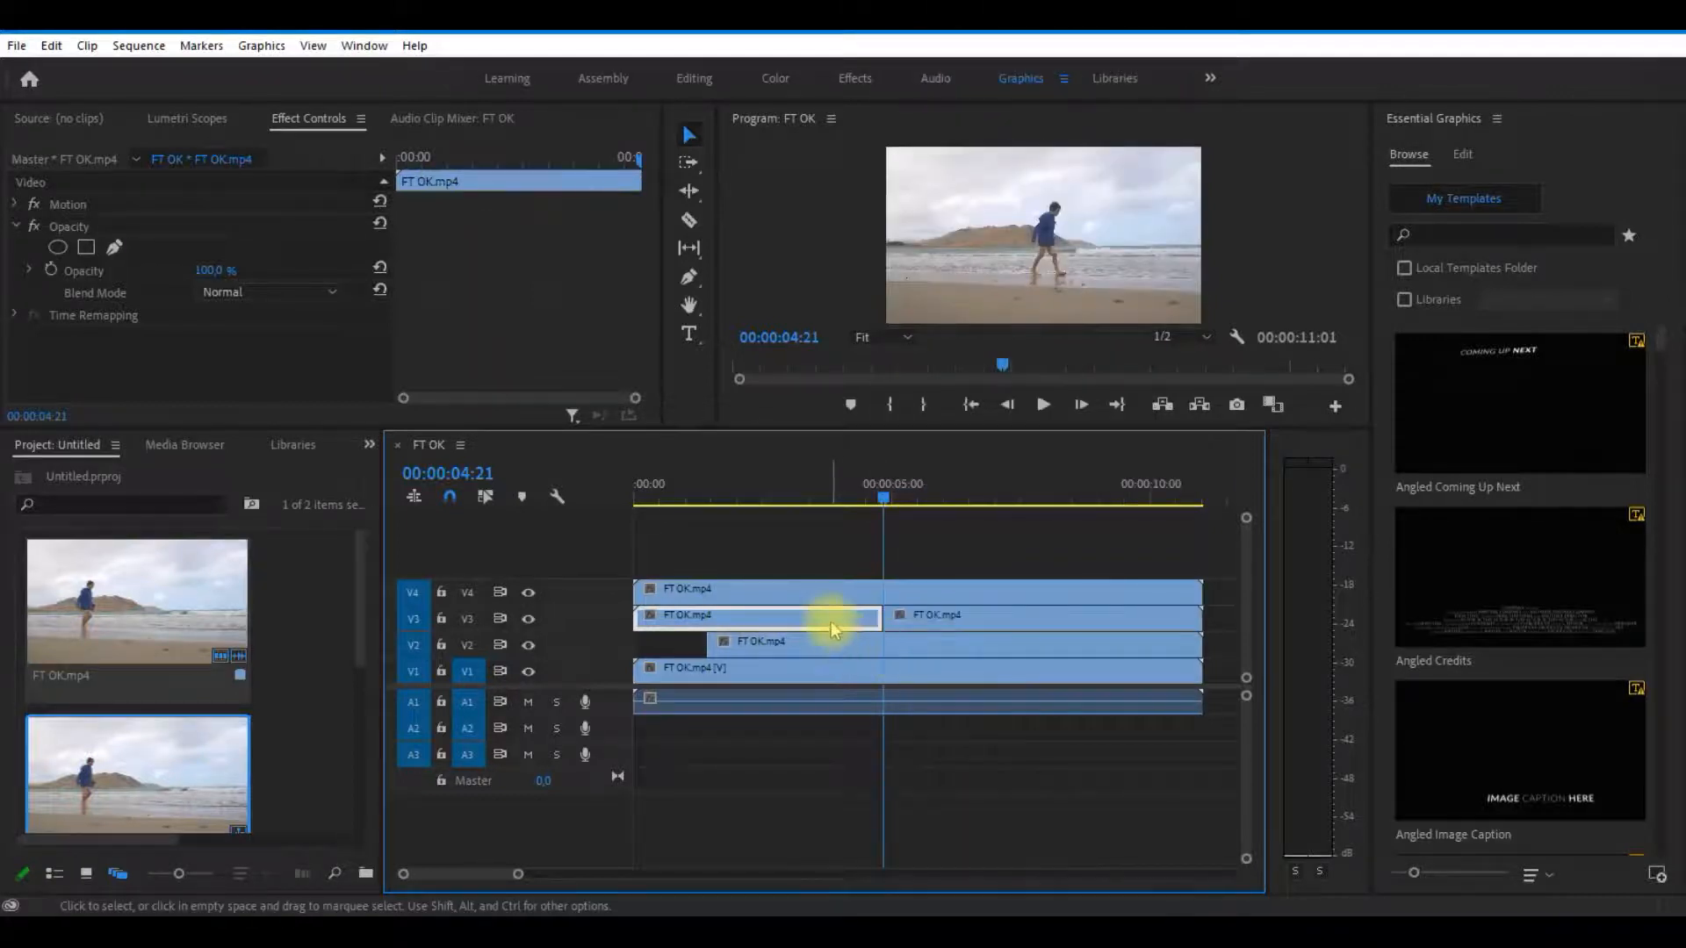
key(Delete)
Step: Add a frame hold to the V4 clip at 00:00:07:20 and delete the part before it
drag(886, 502, 935, 511)
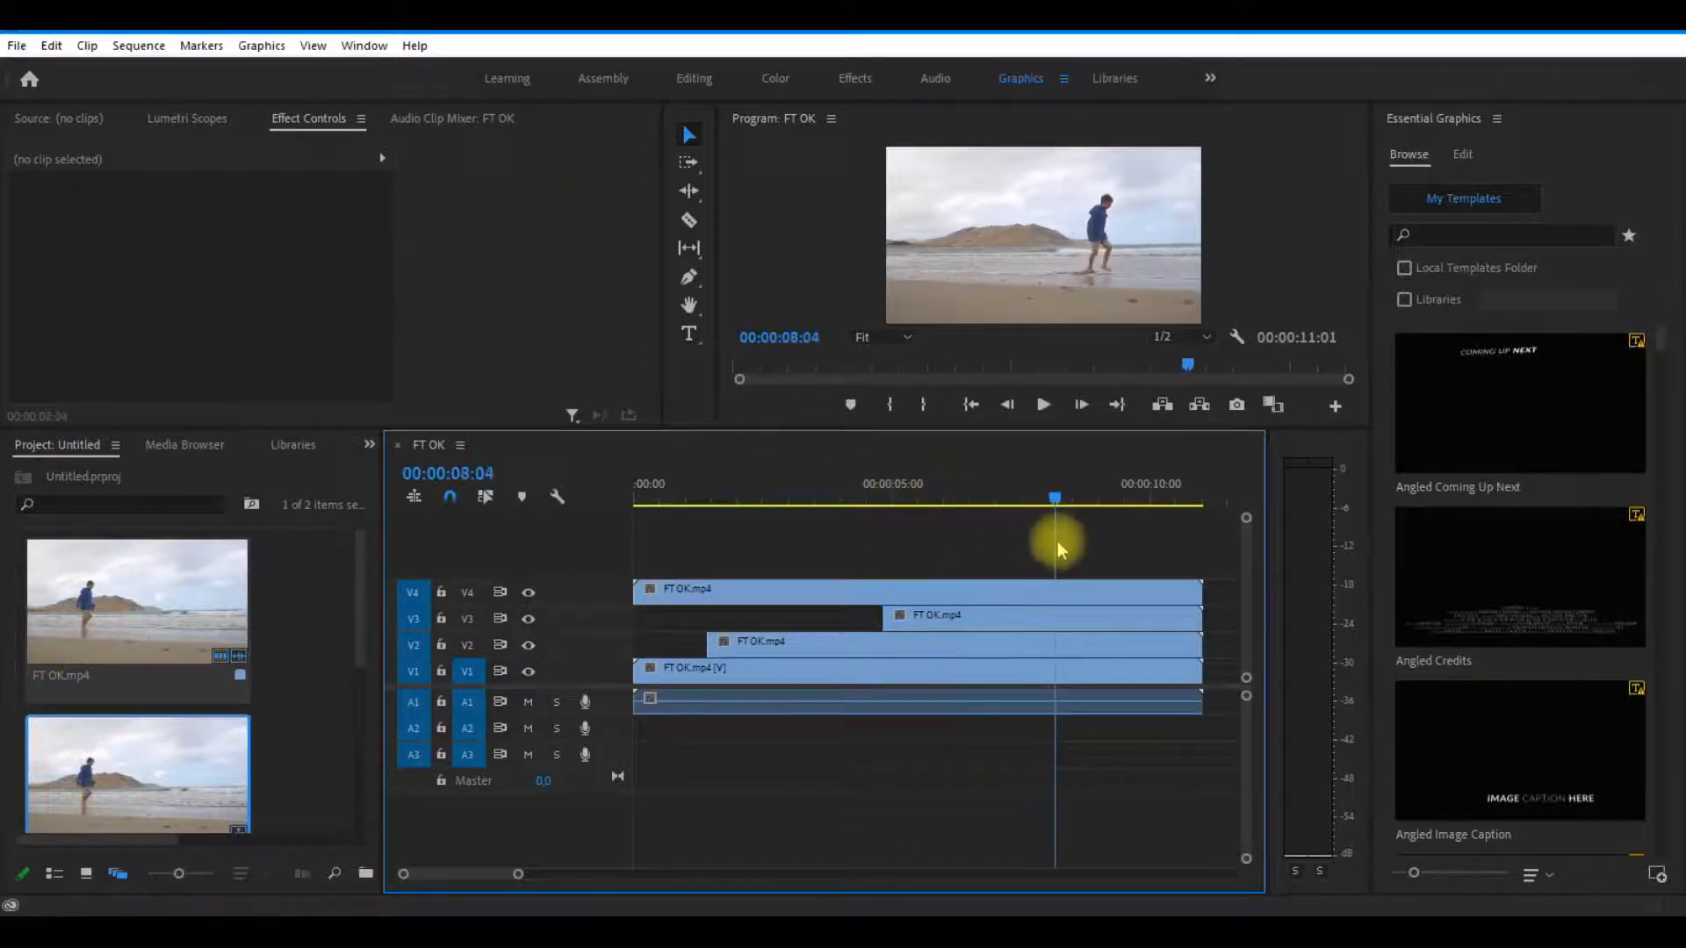
drag(1040, 543, 1039, 543)
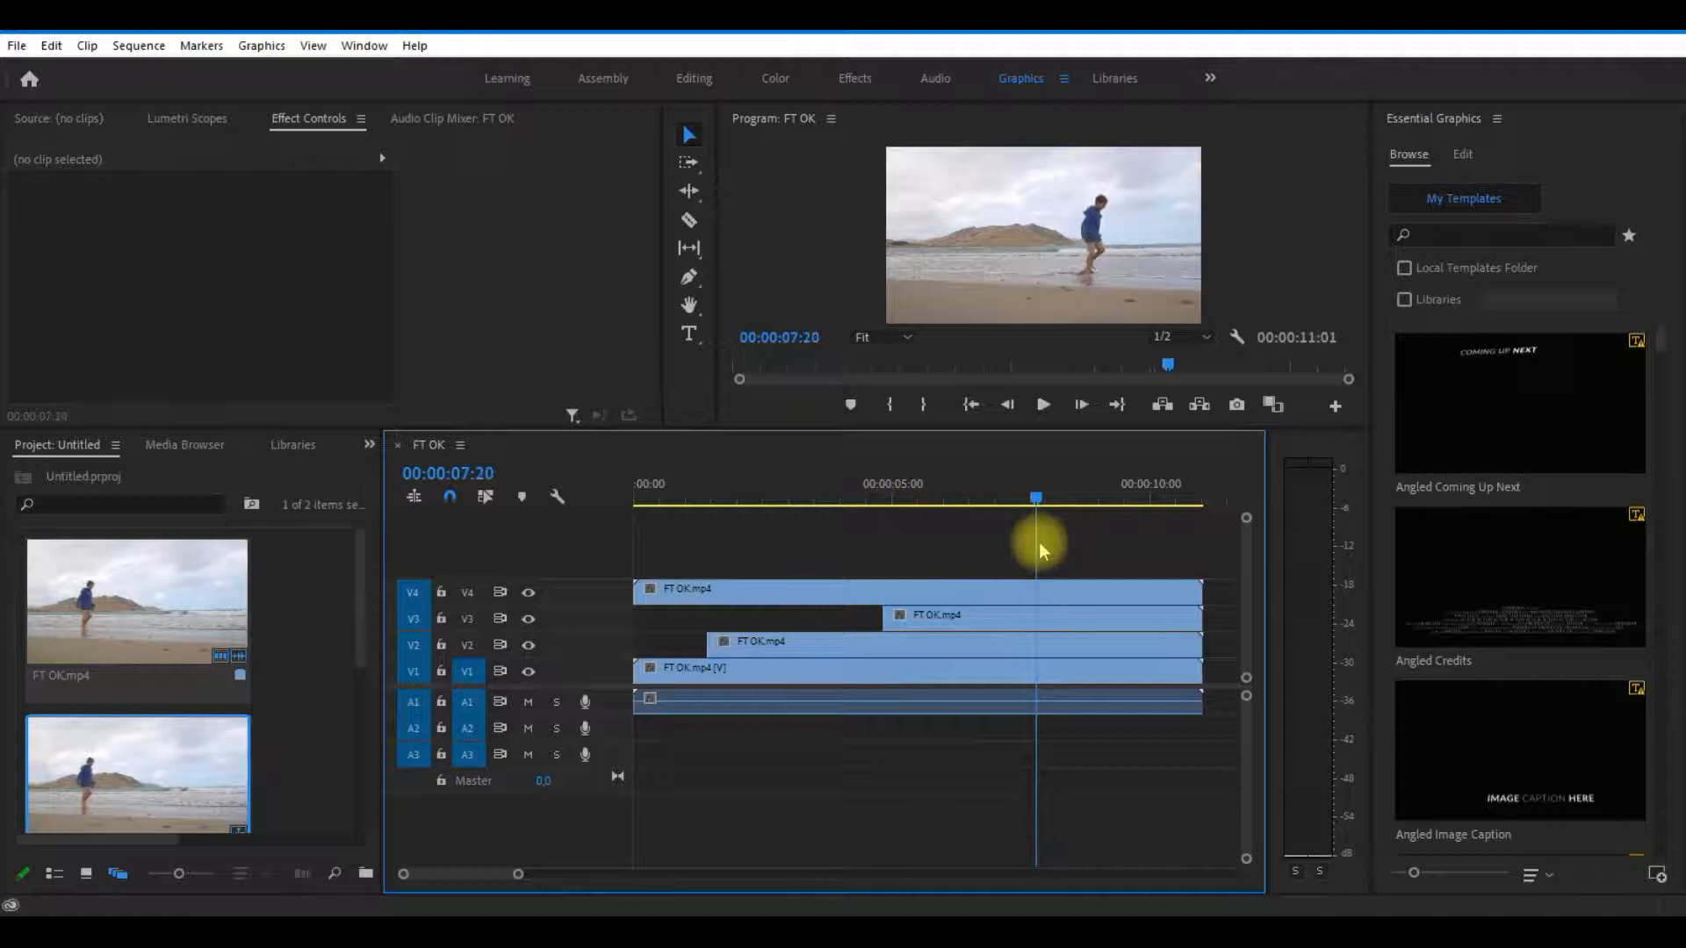
click(1039, 593)
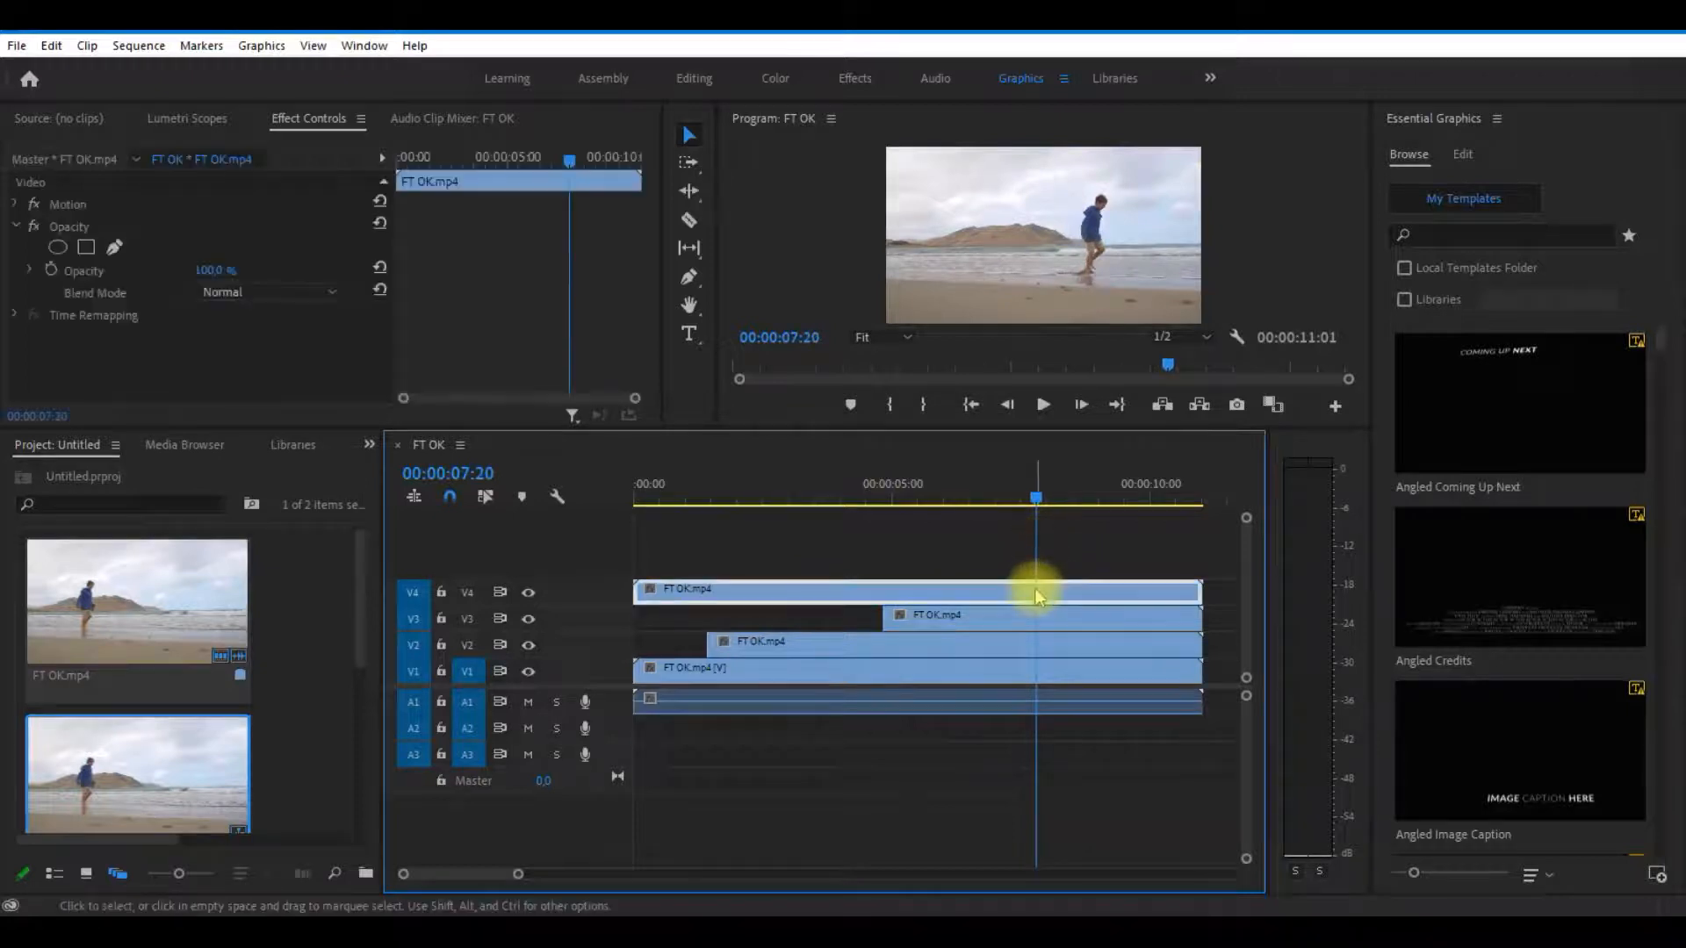
right_click(1036, 595)
click(975, 592)
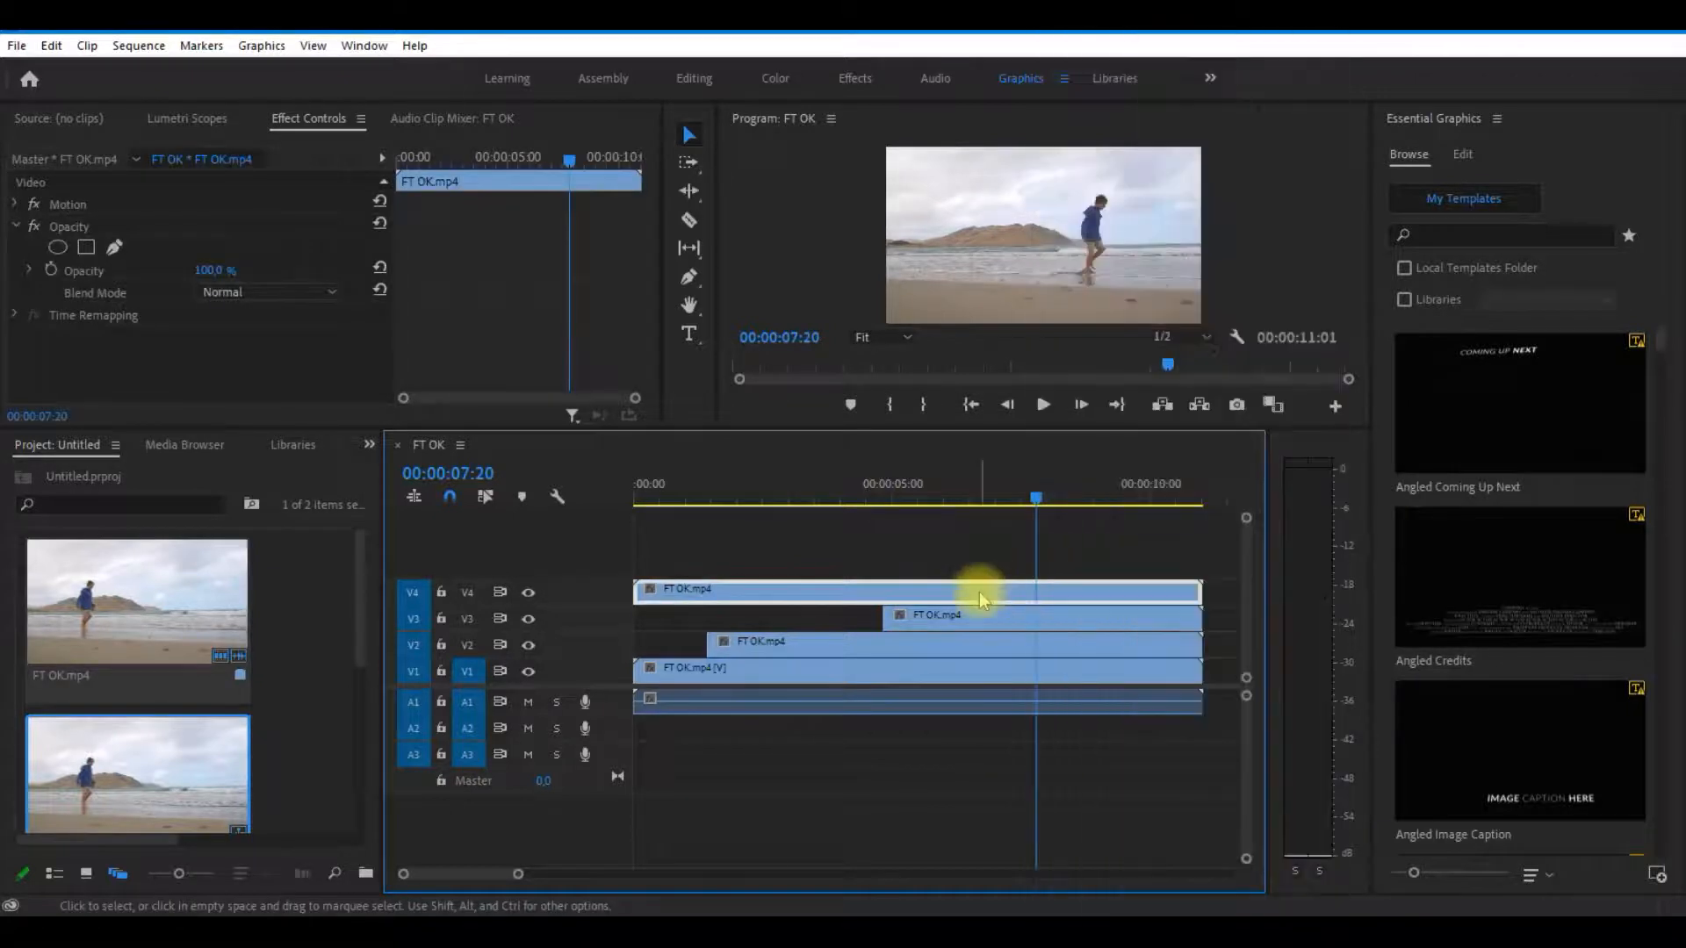
right_click(1033, 597)
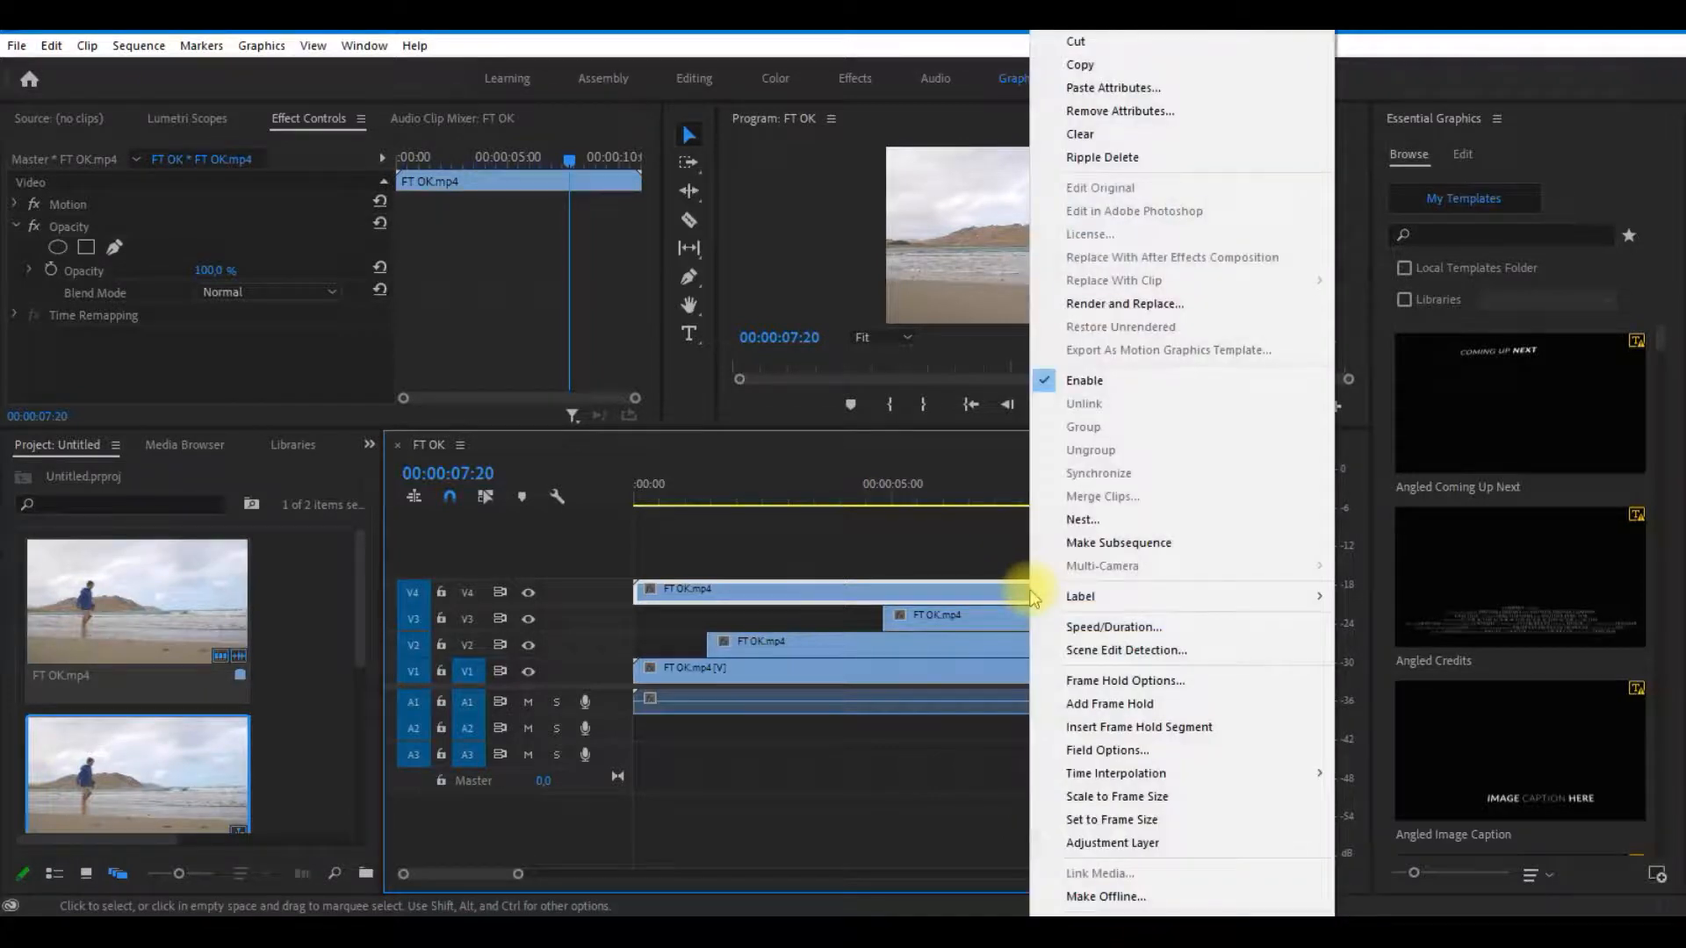
click(1081, 703)
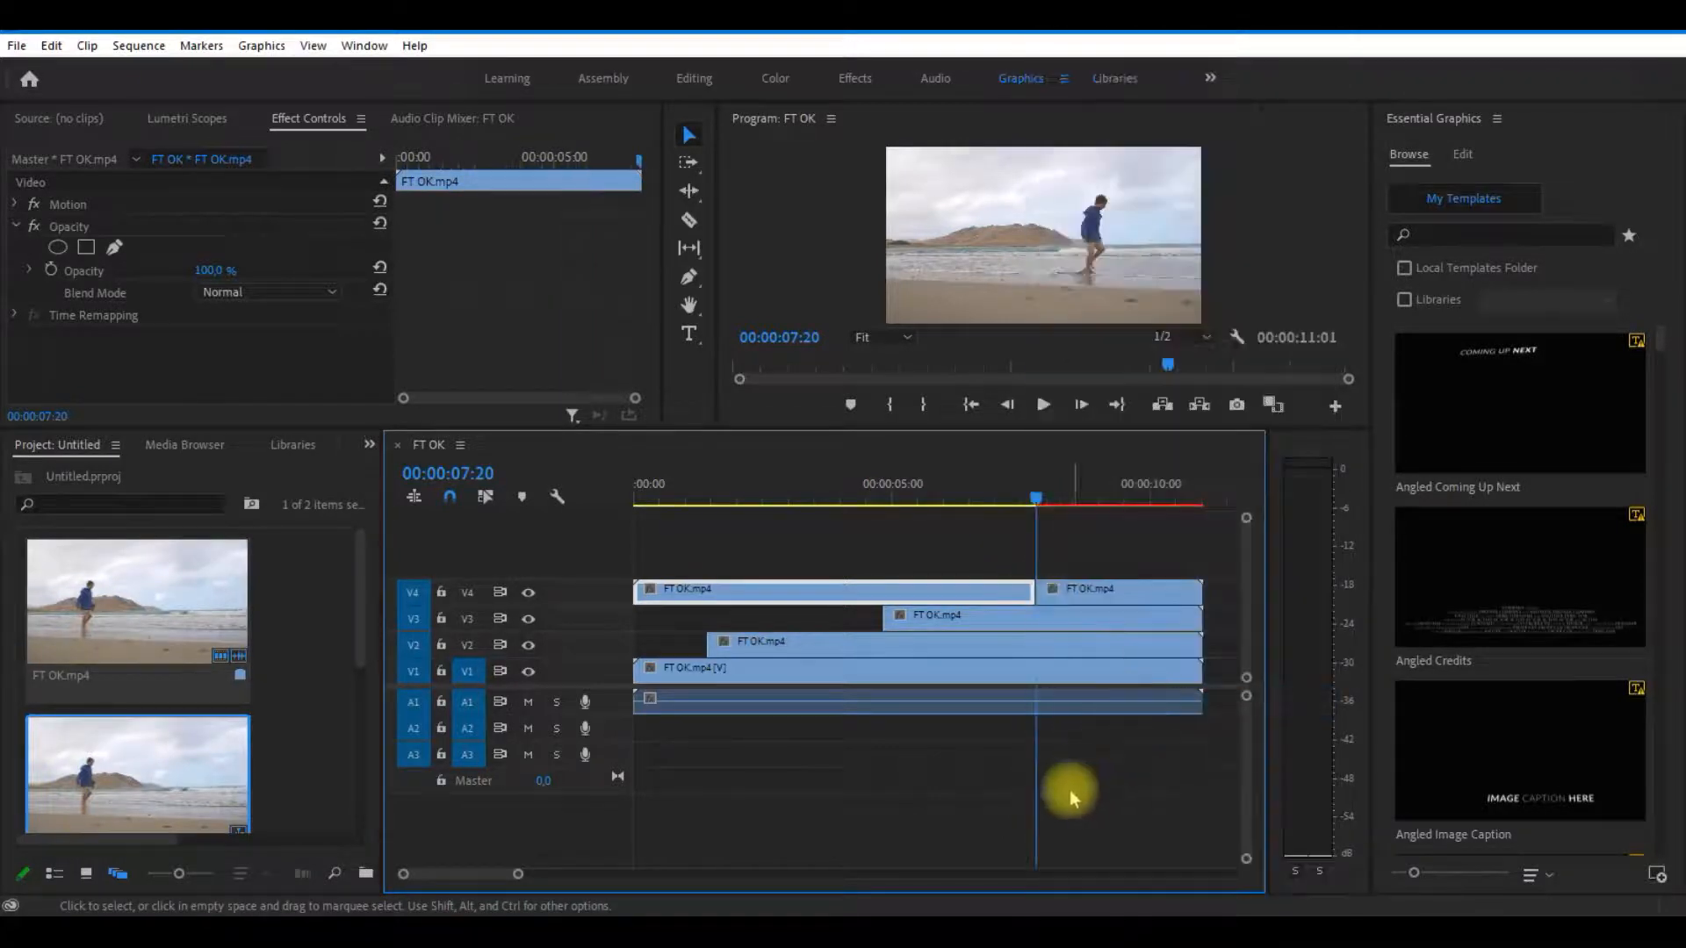
click(963, 794)
click(962, 591)
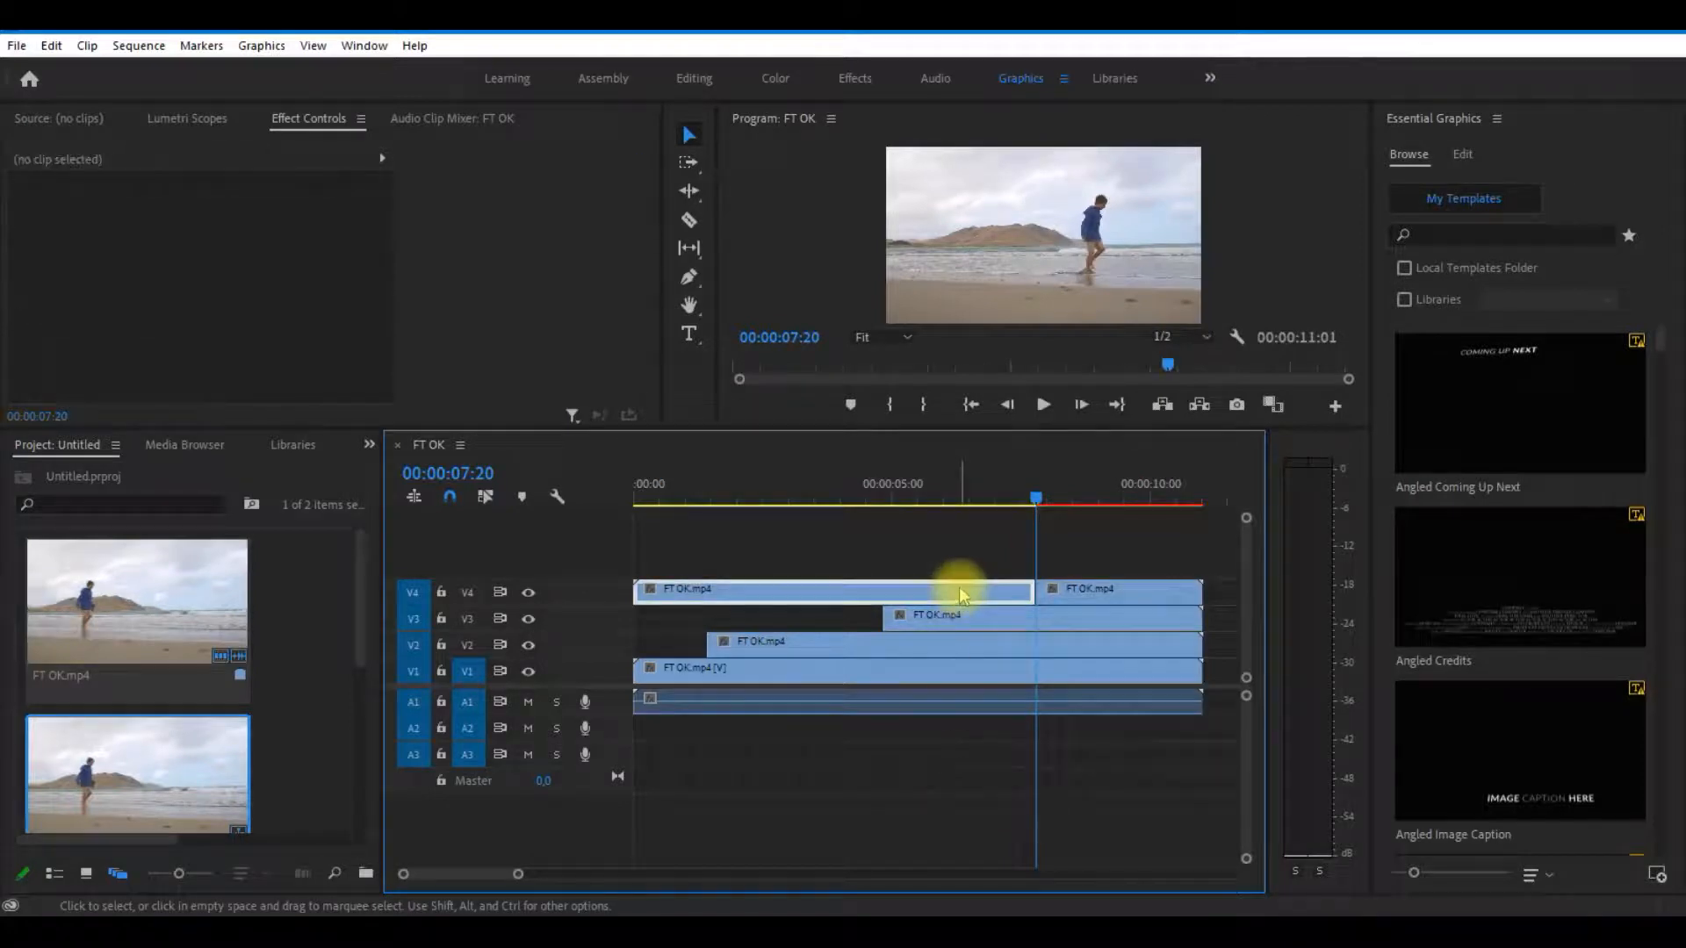
key(Delete)
Step: Play the sequence from the start in an enlarged preview to check the frame holds, then return the playhead to 00:00:00:12
drag(1036, 505, 563, 494)
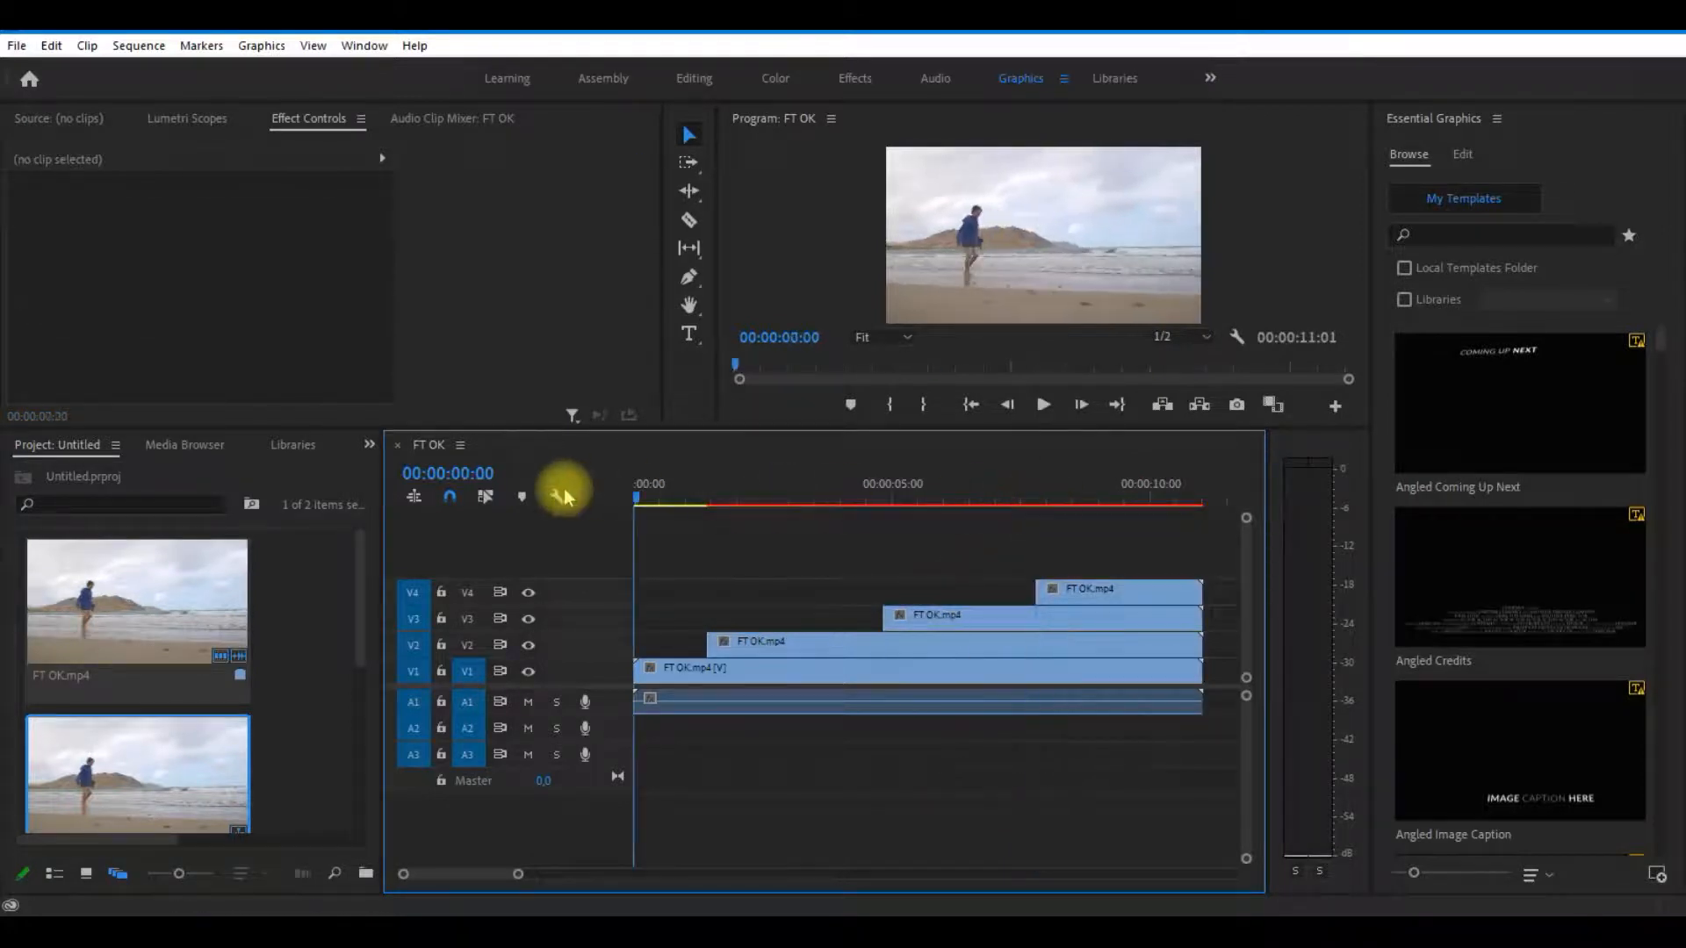
click(1041, 403)
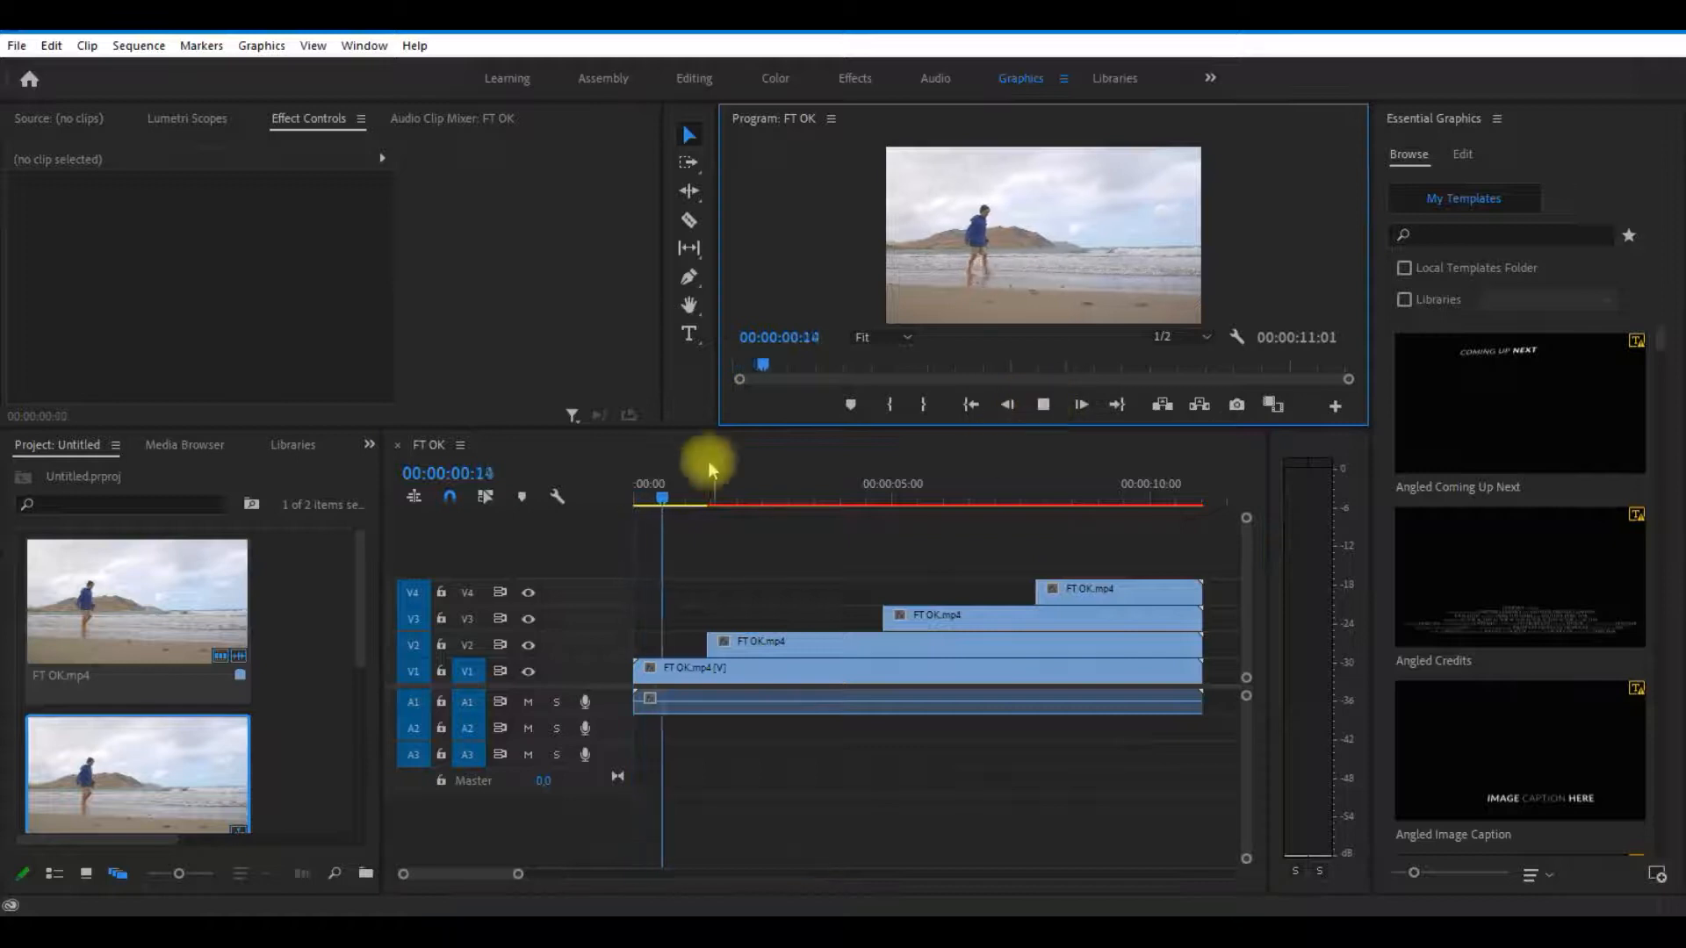
drag(700, 426, 695, 571)
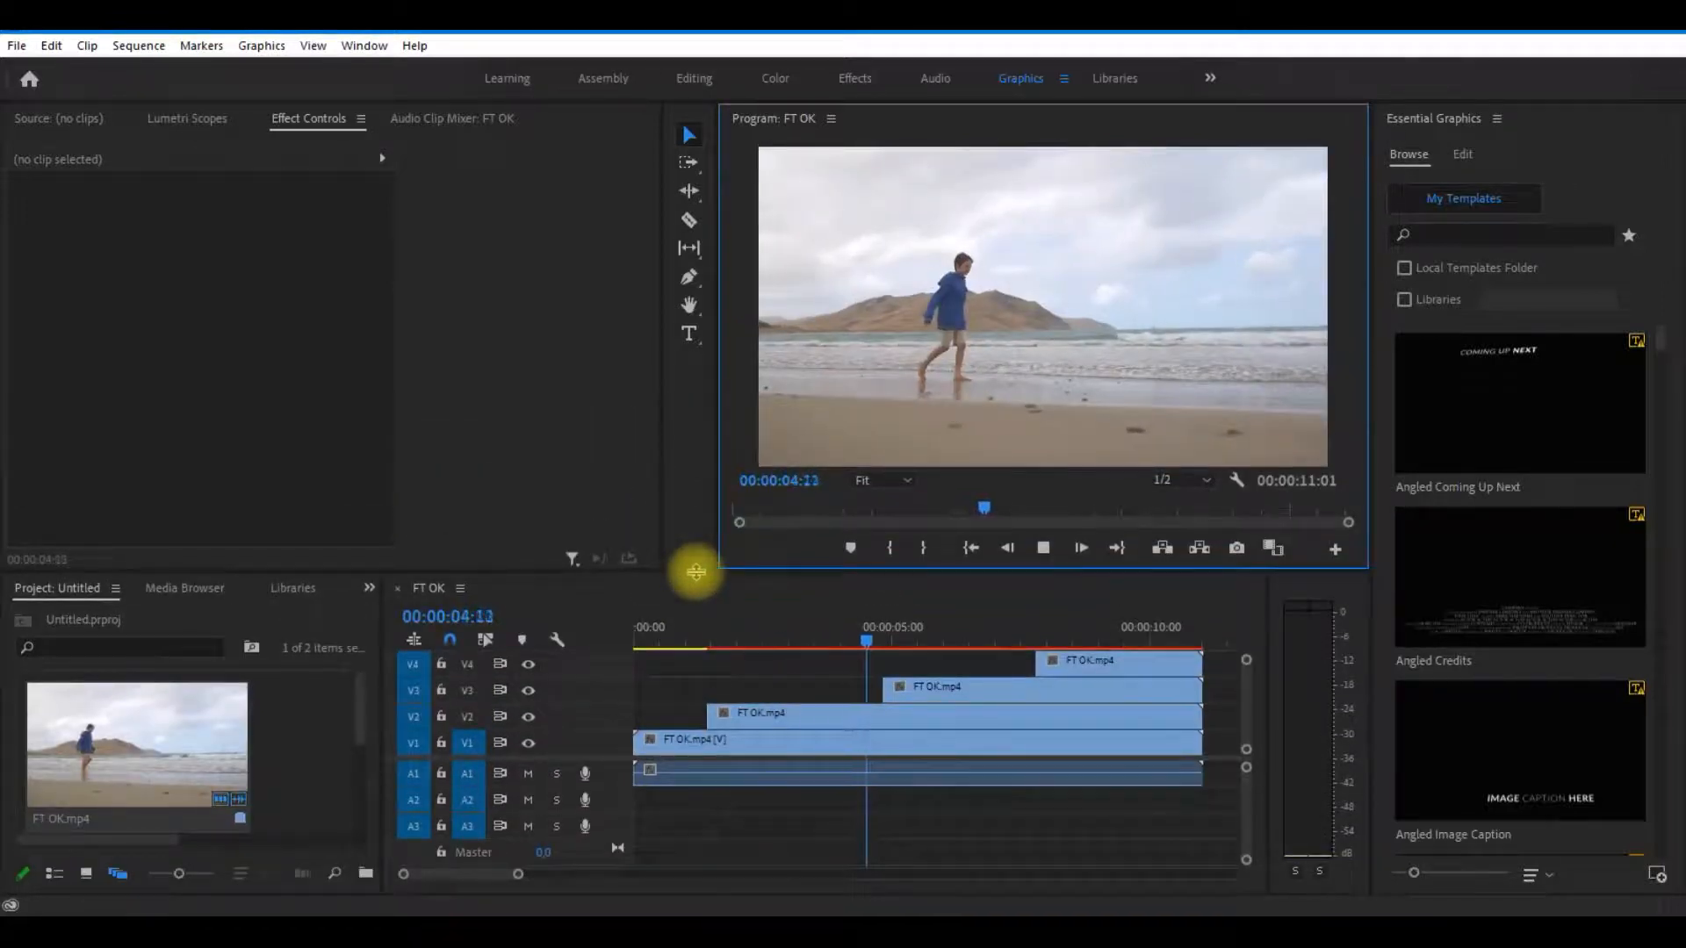
click(1044, 547)
drag(666, 572, 696, 429)
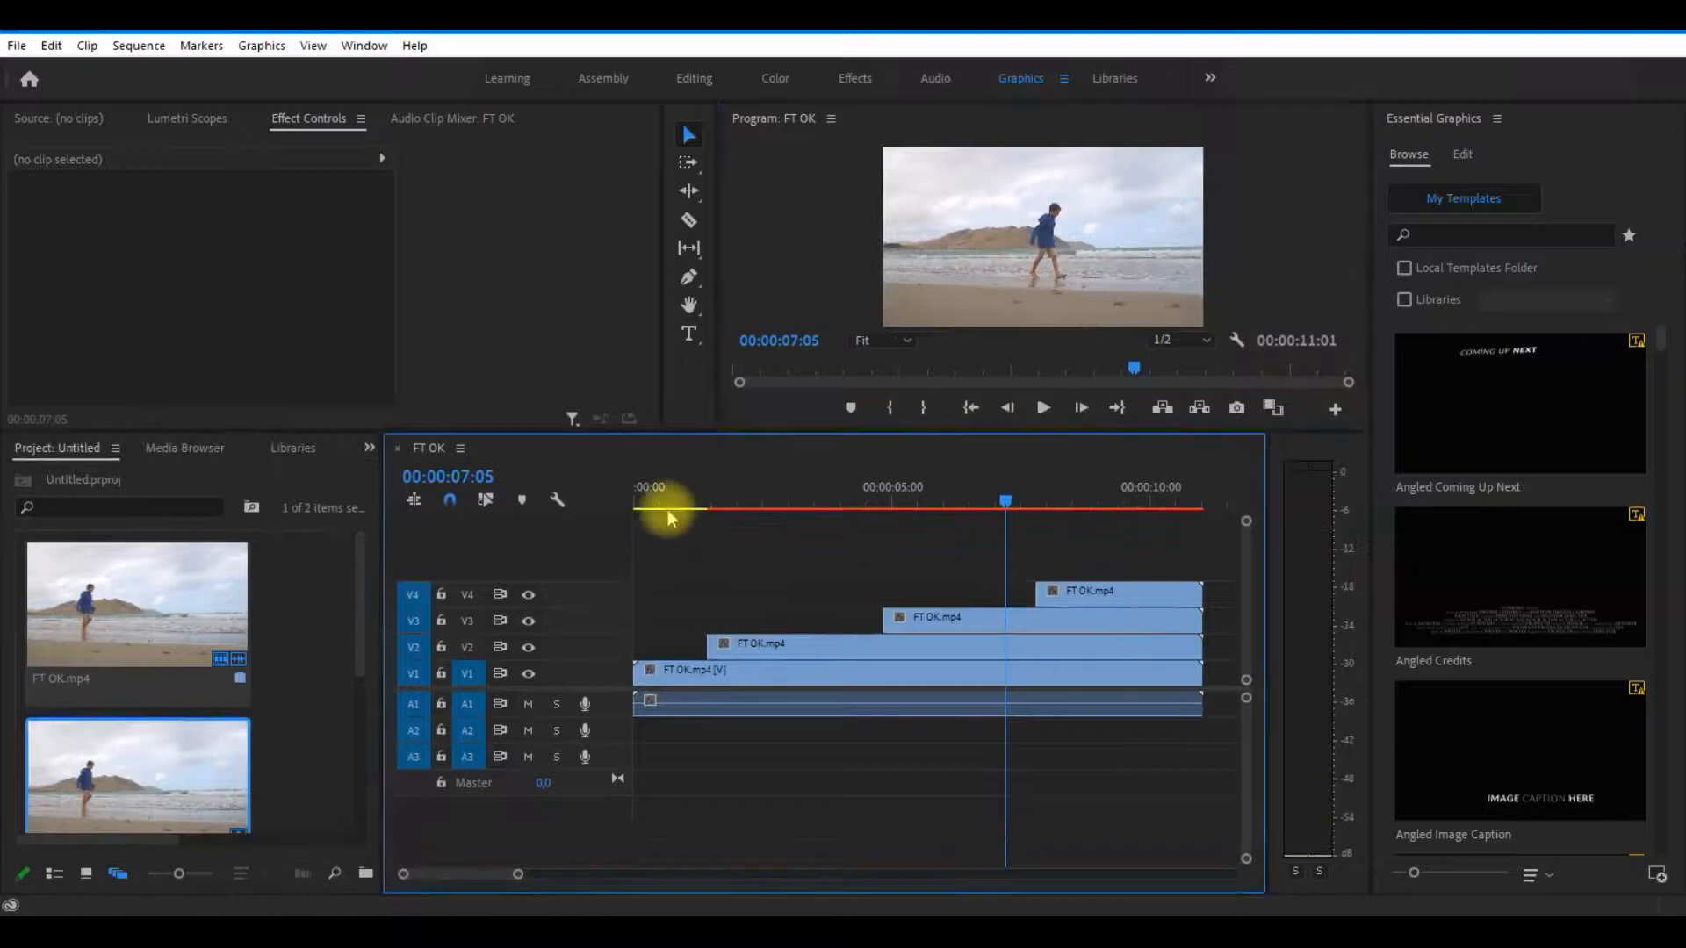
drag(668, 511, 664, 510)
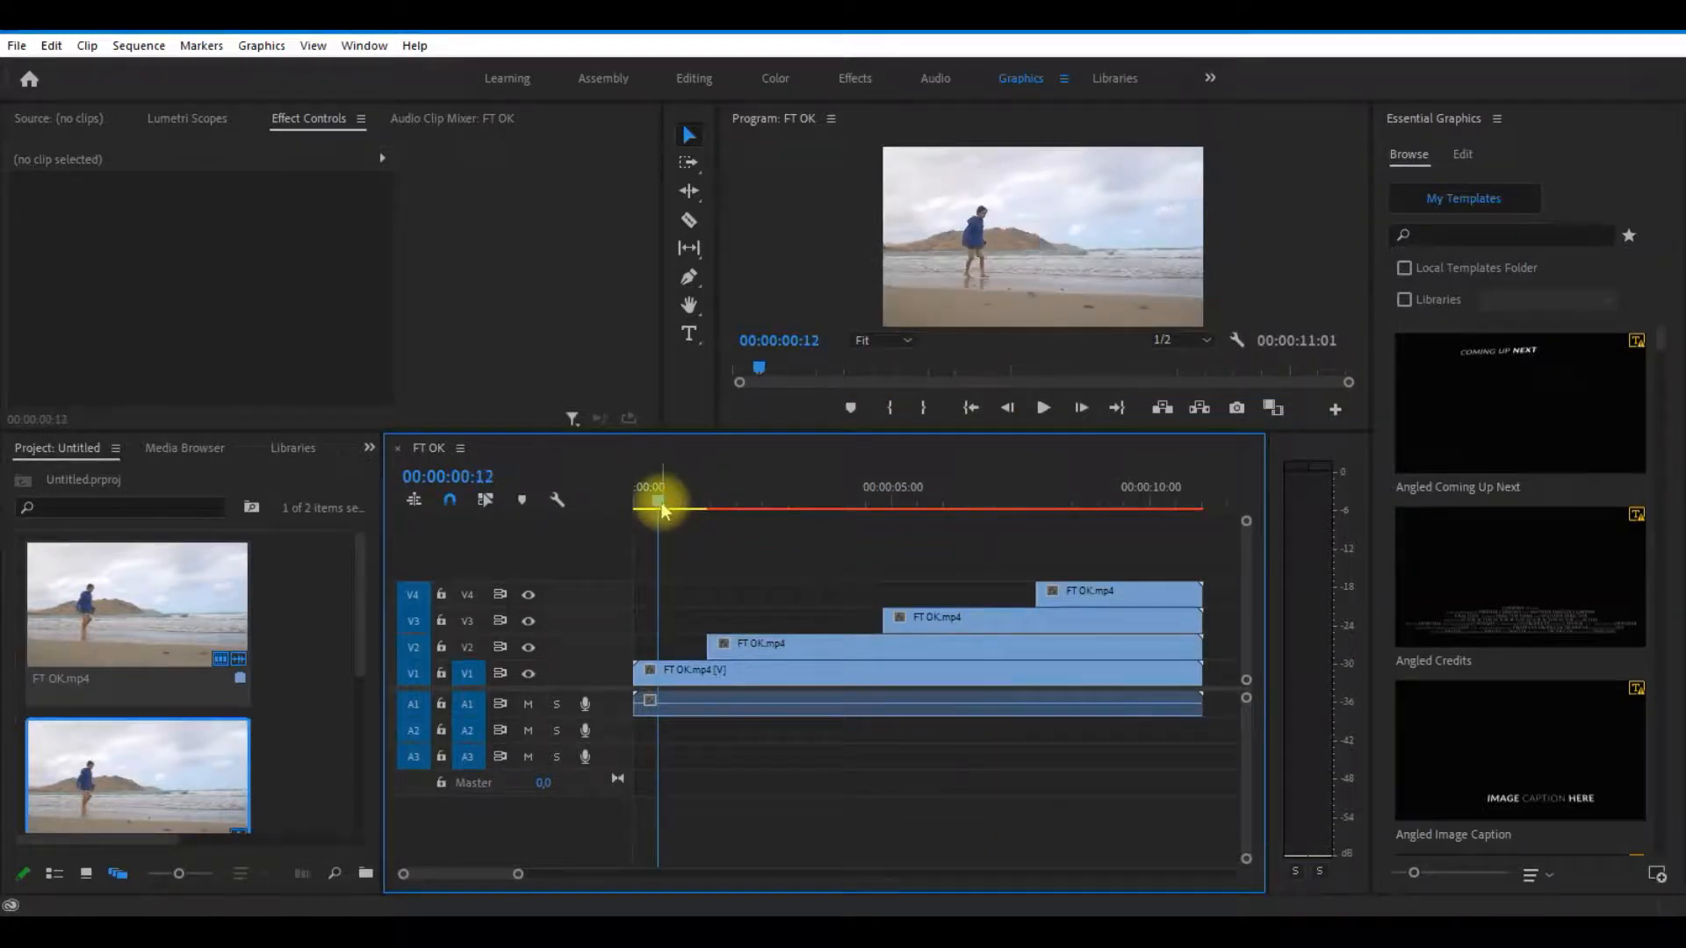
Step: Select the V2 clip and display its effect controls
click(755, 647)
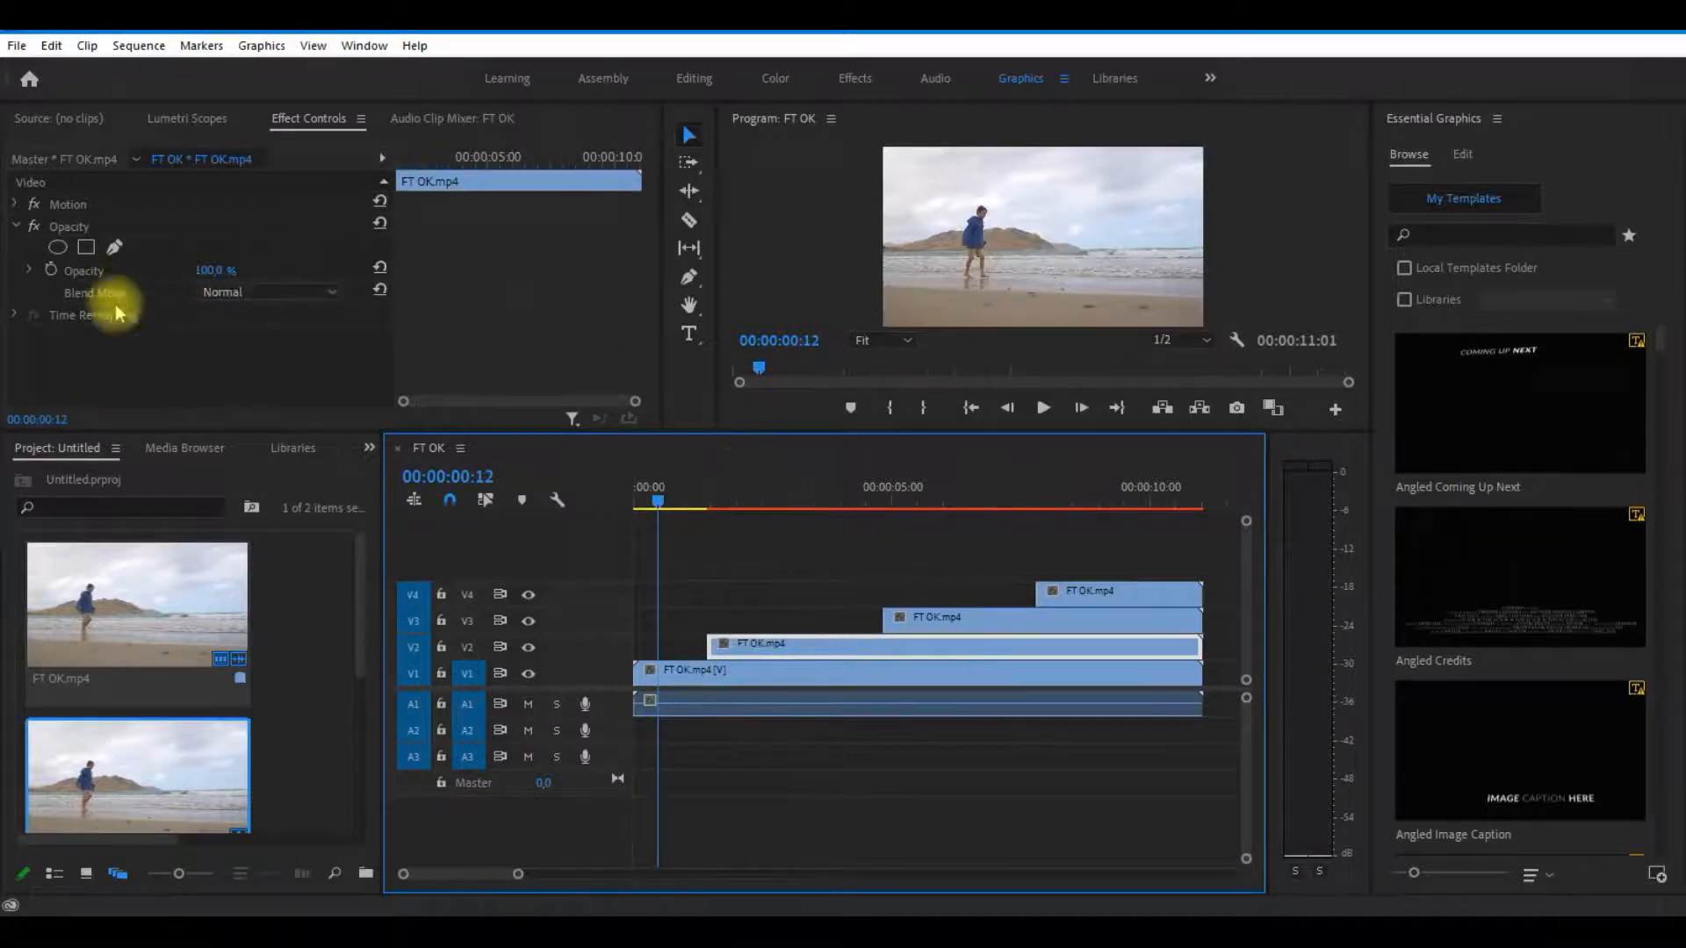
click(307, 123)
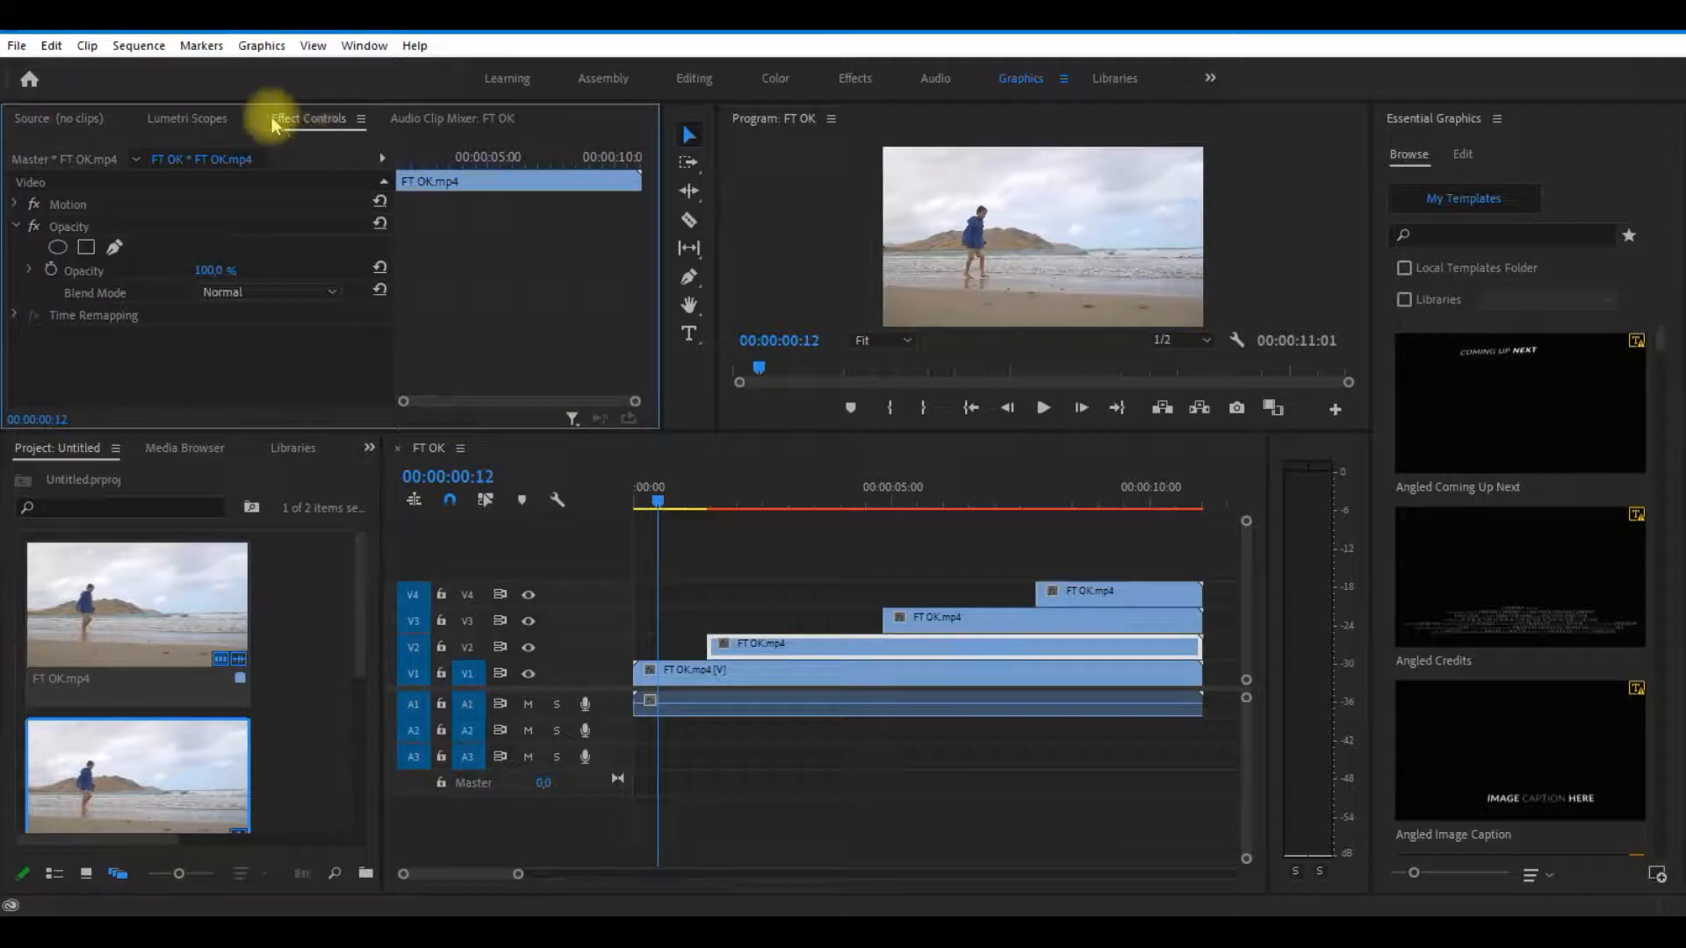
click(60, 123)
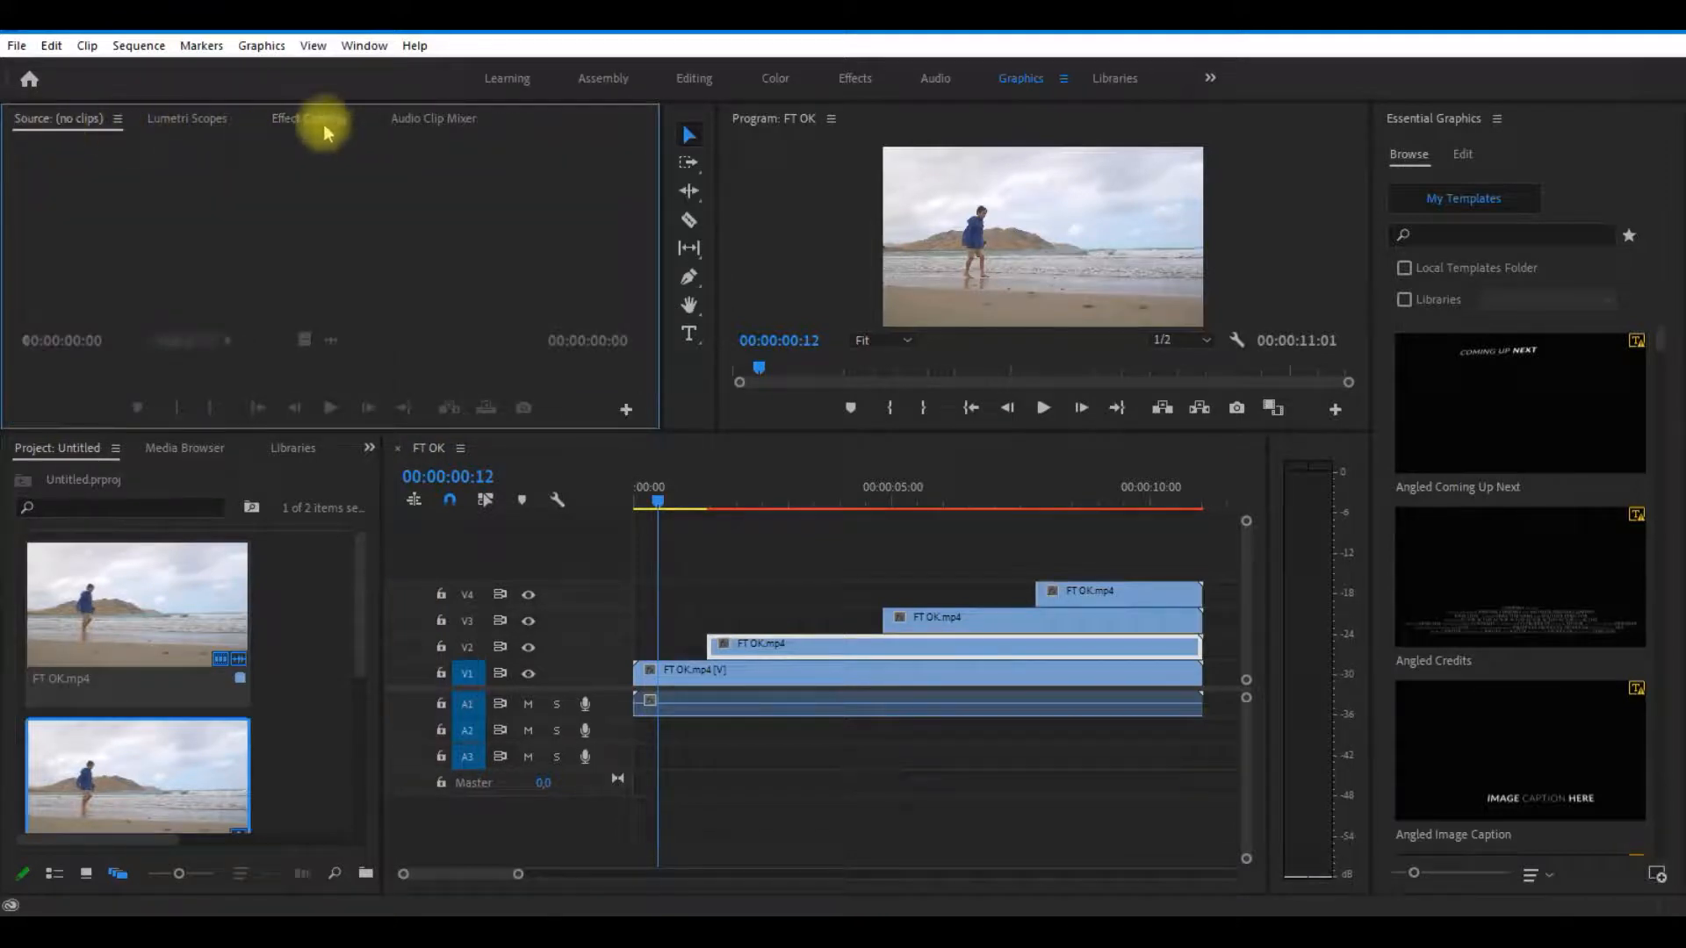
click(322, 120)
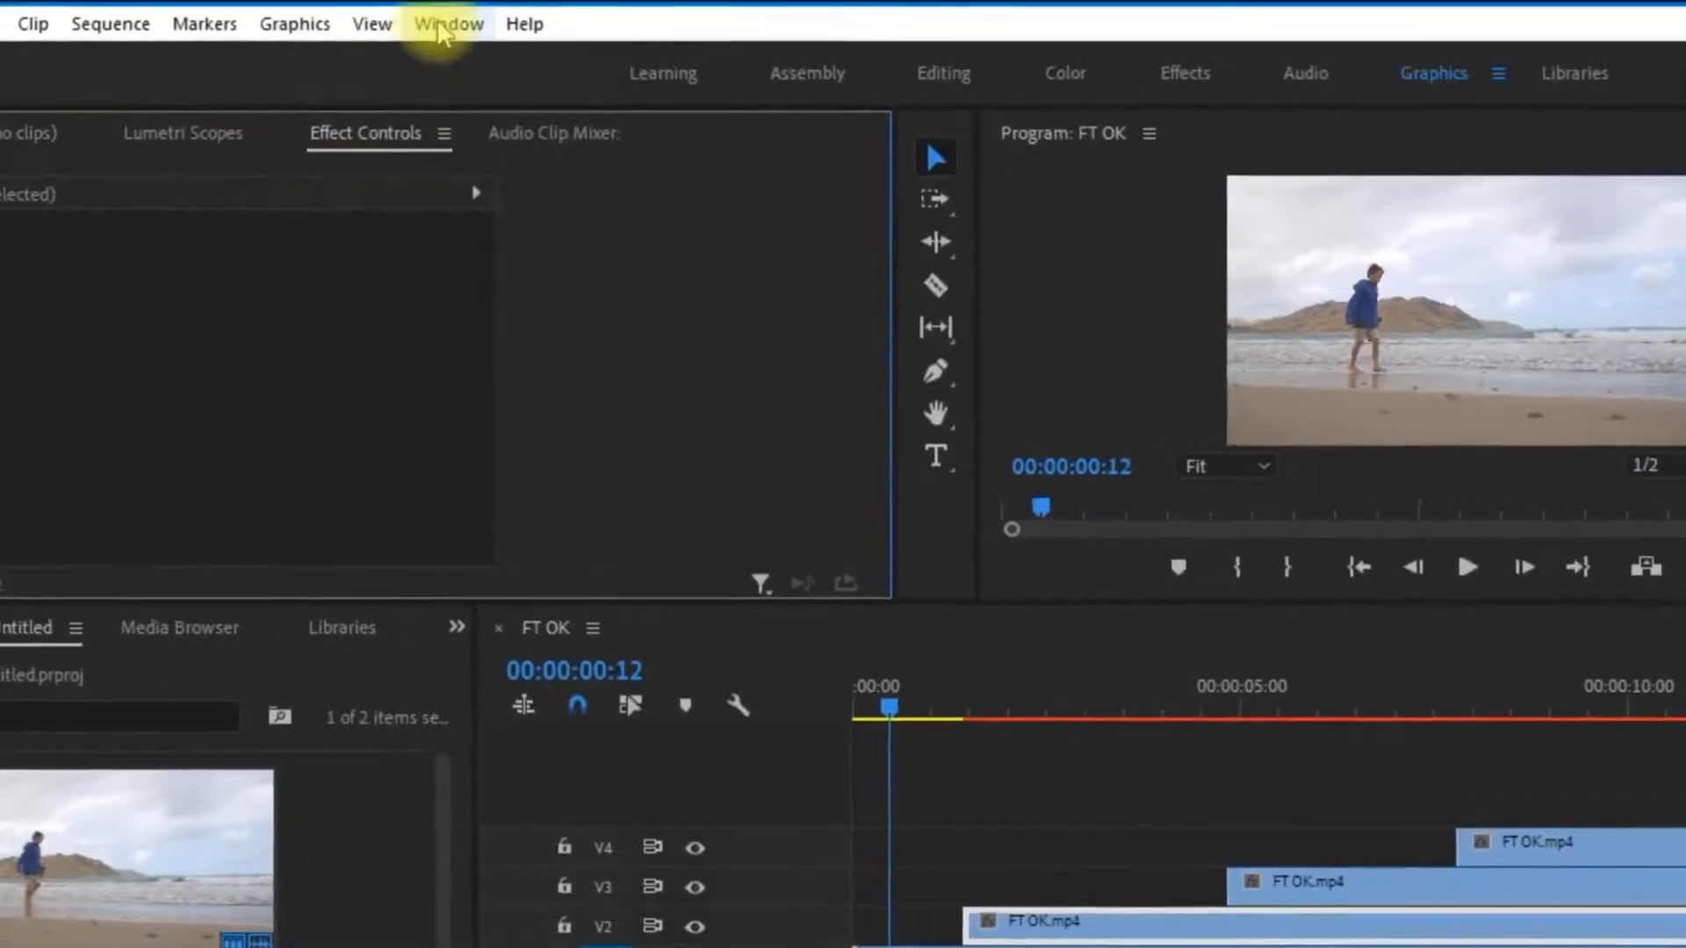
Step: Reset the Graphics workspace to its saved layout
click(448, 22)
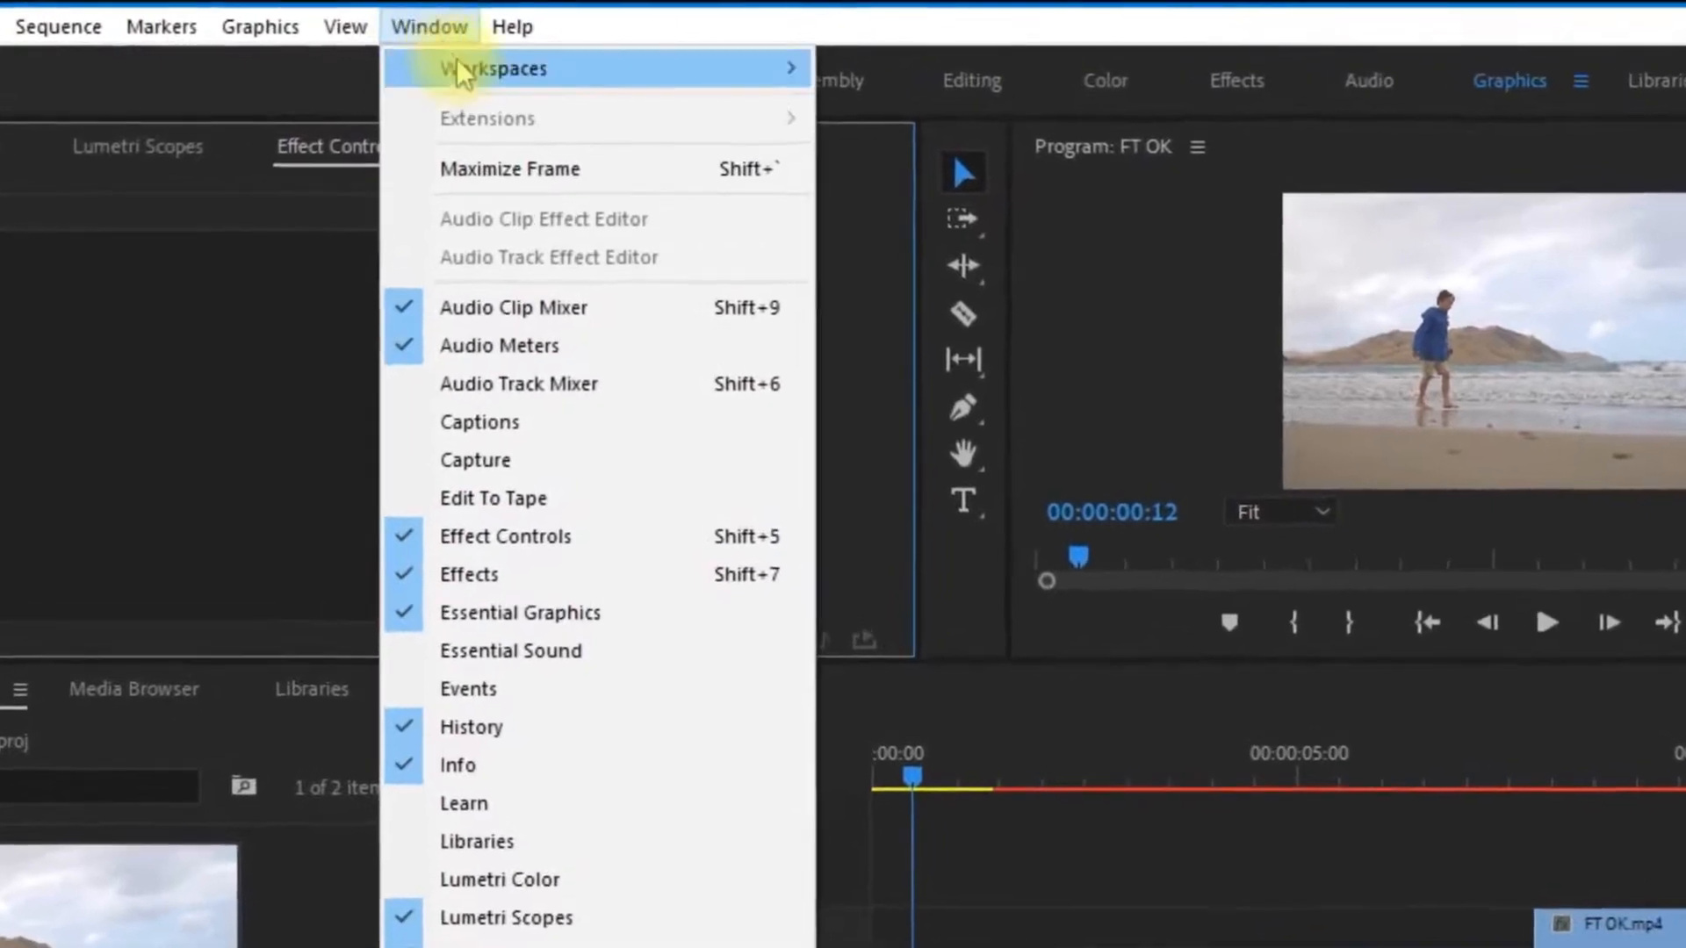
mouse_move(444, 65)
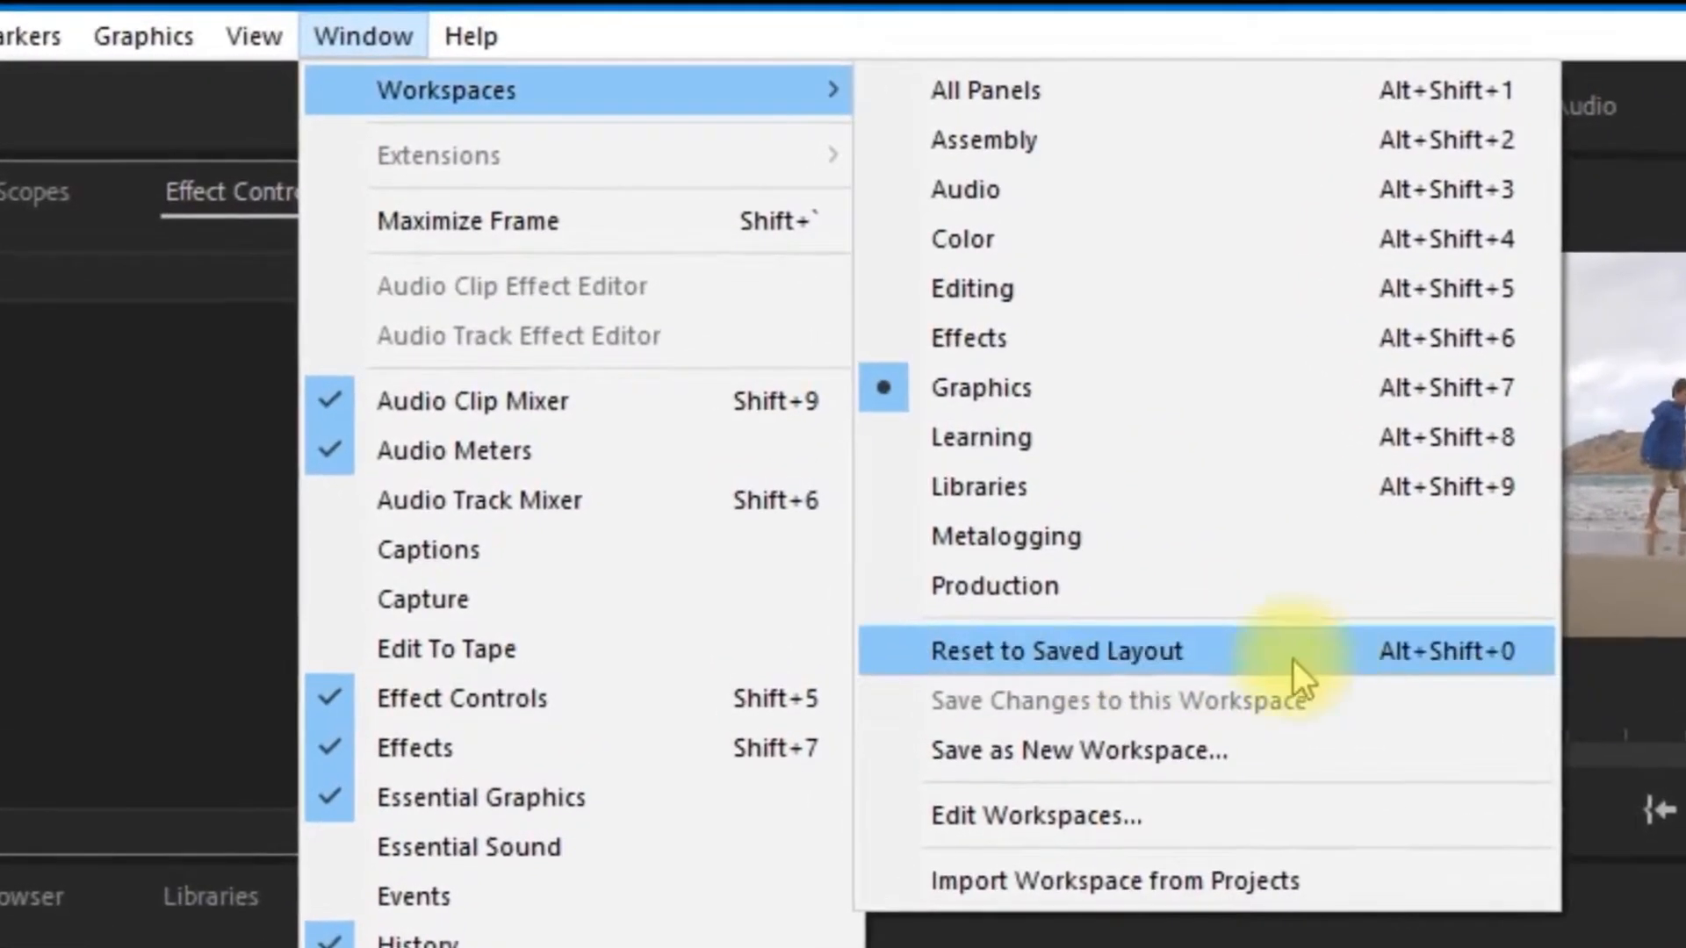
click(1292, 659)
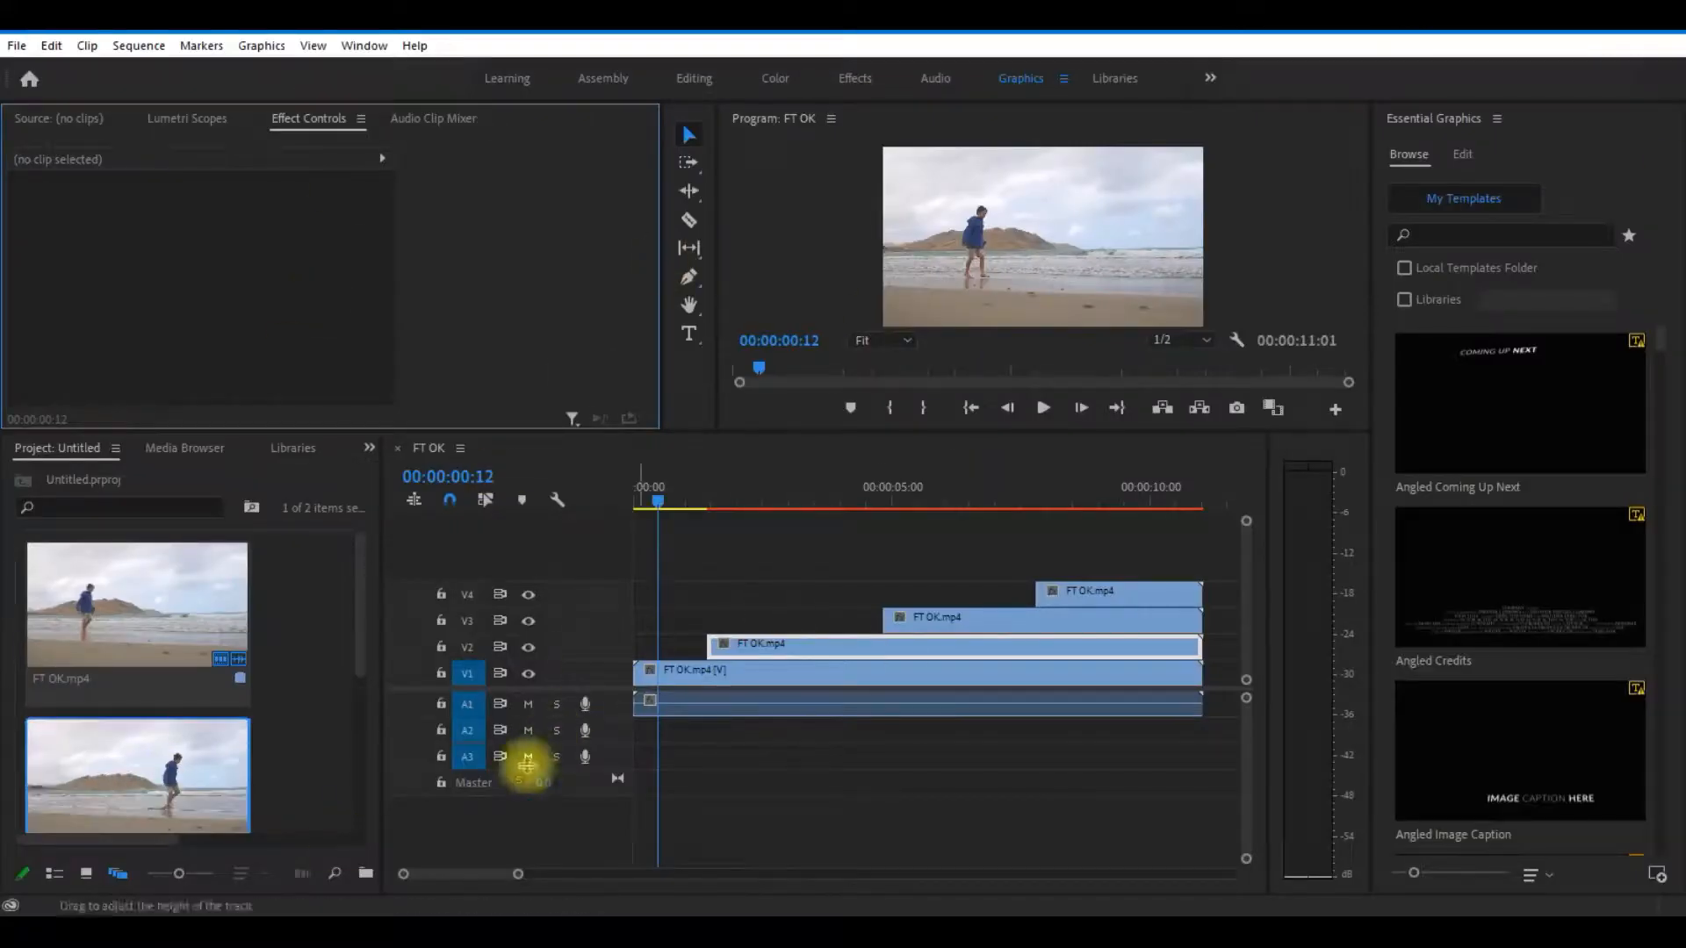
Step: Set the opacity blend mode of the V2 freeze-frame clip to Darken
click(812, 653)
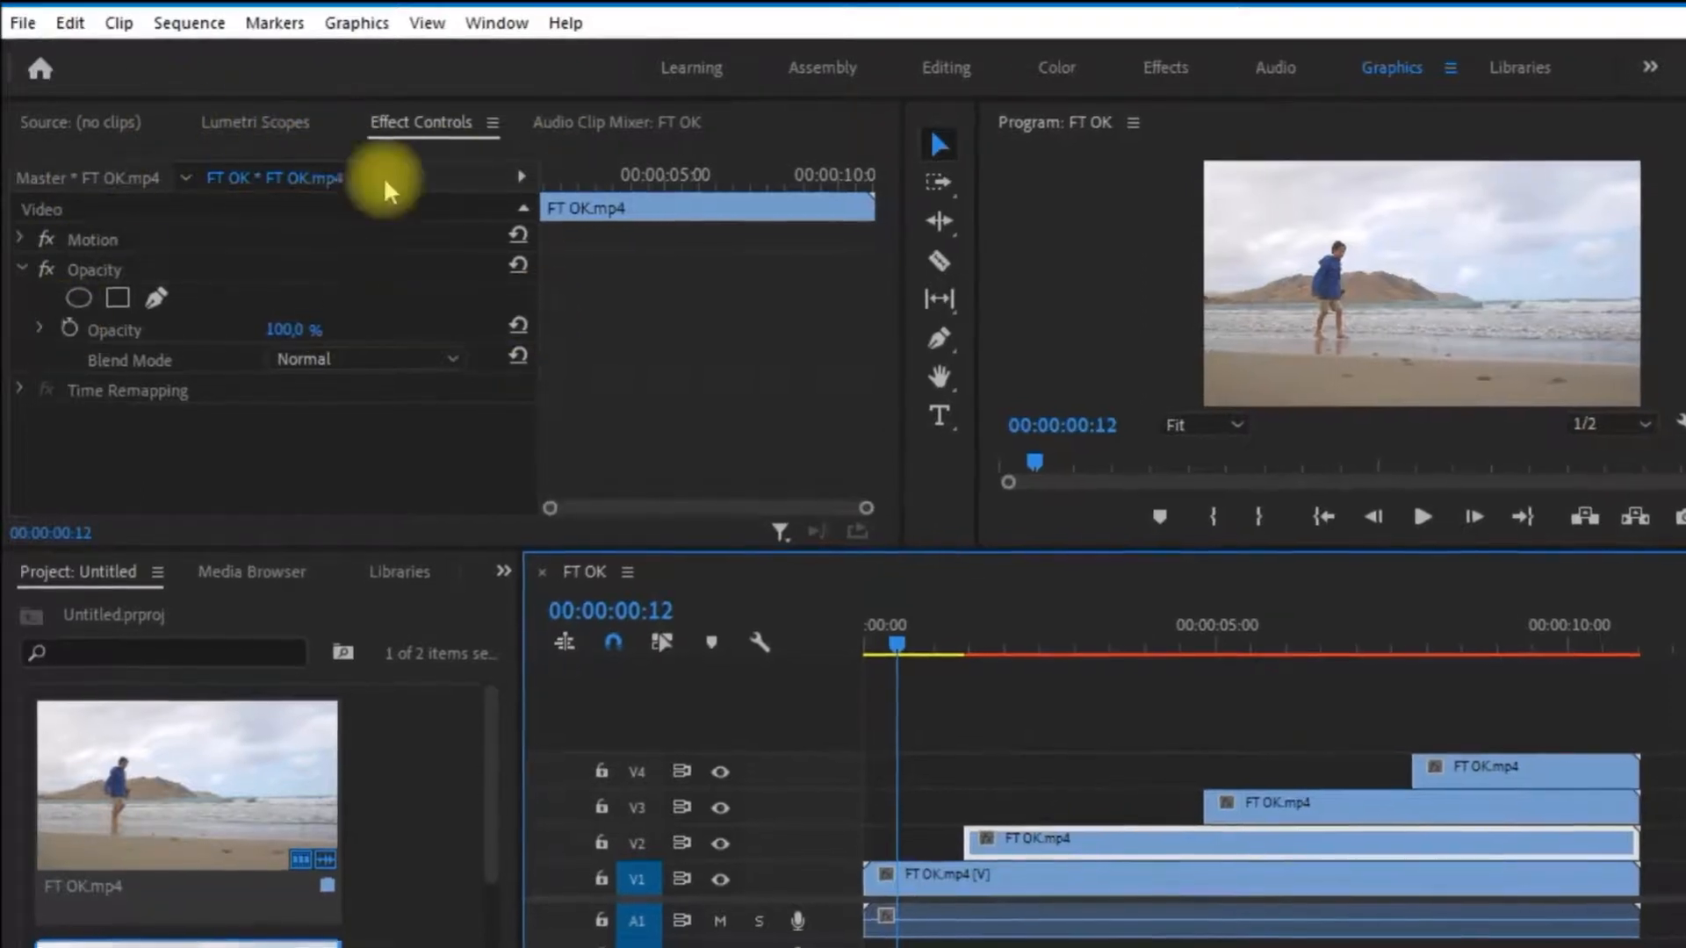
click(401, 125)
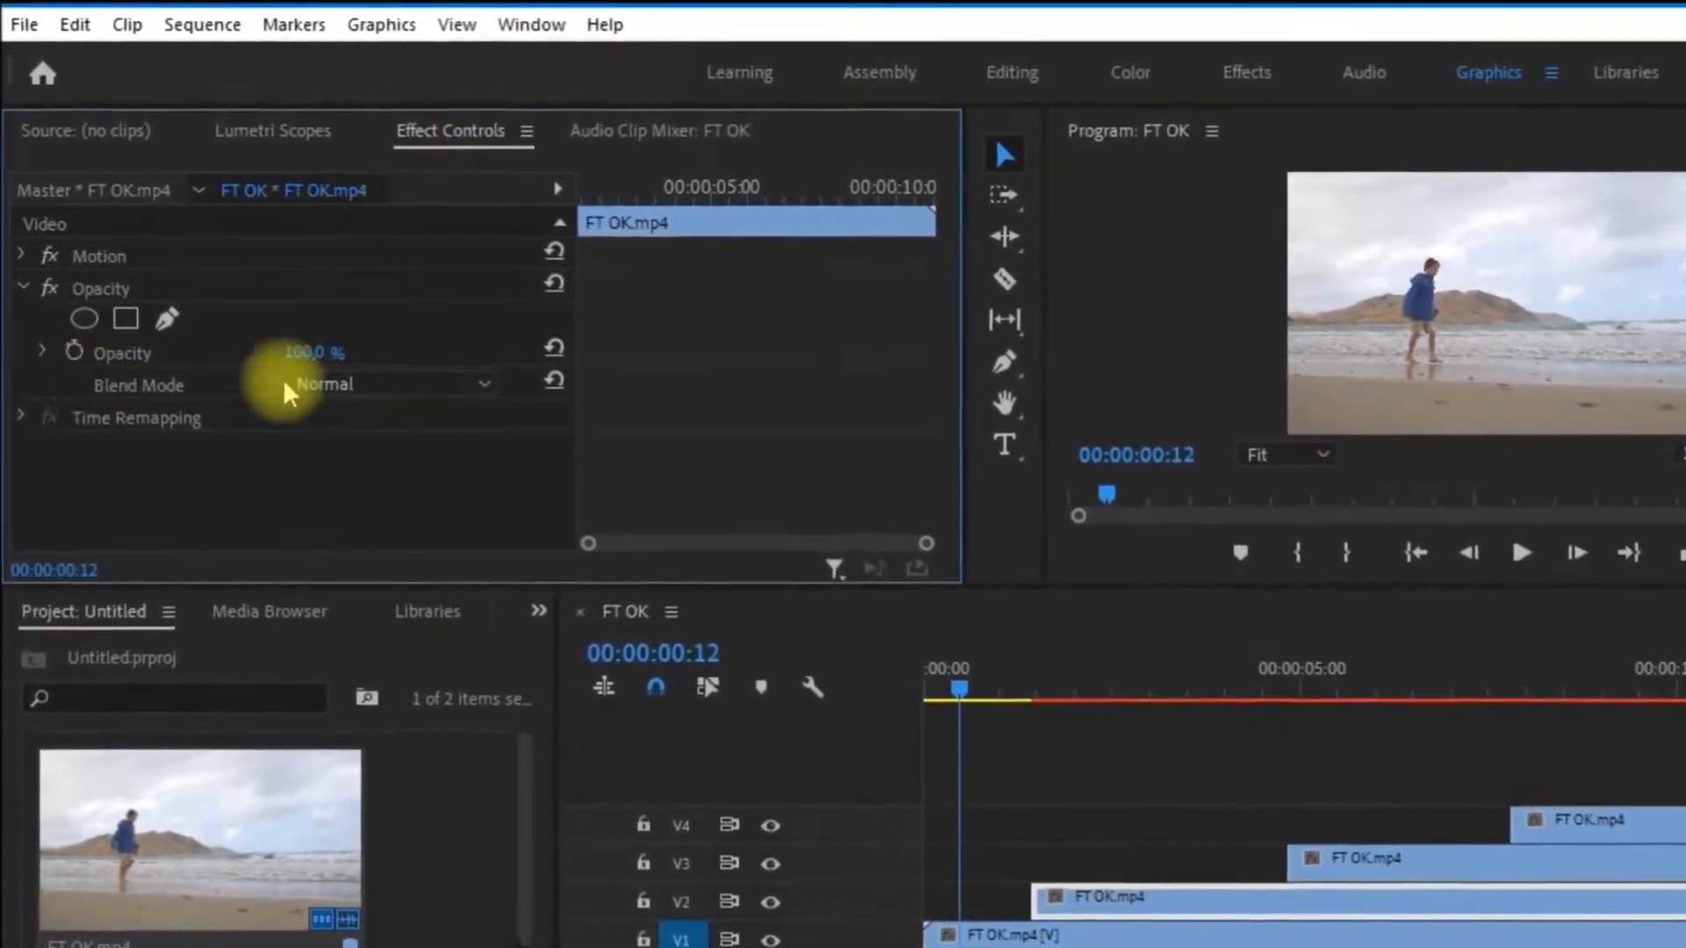
click(342, 376)
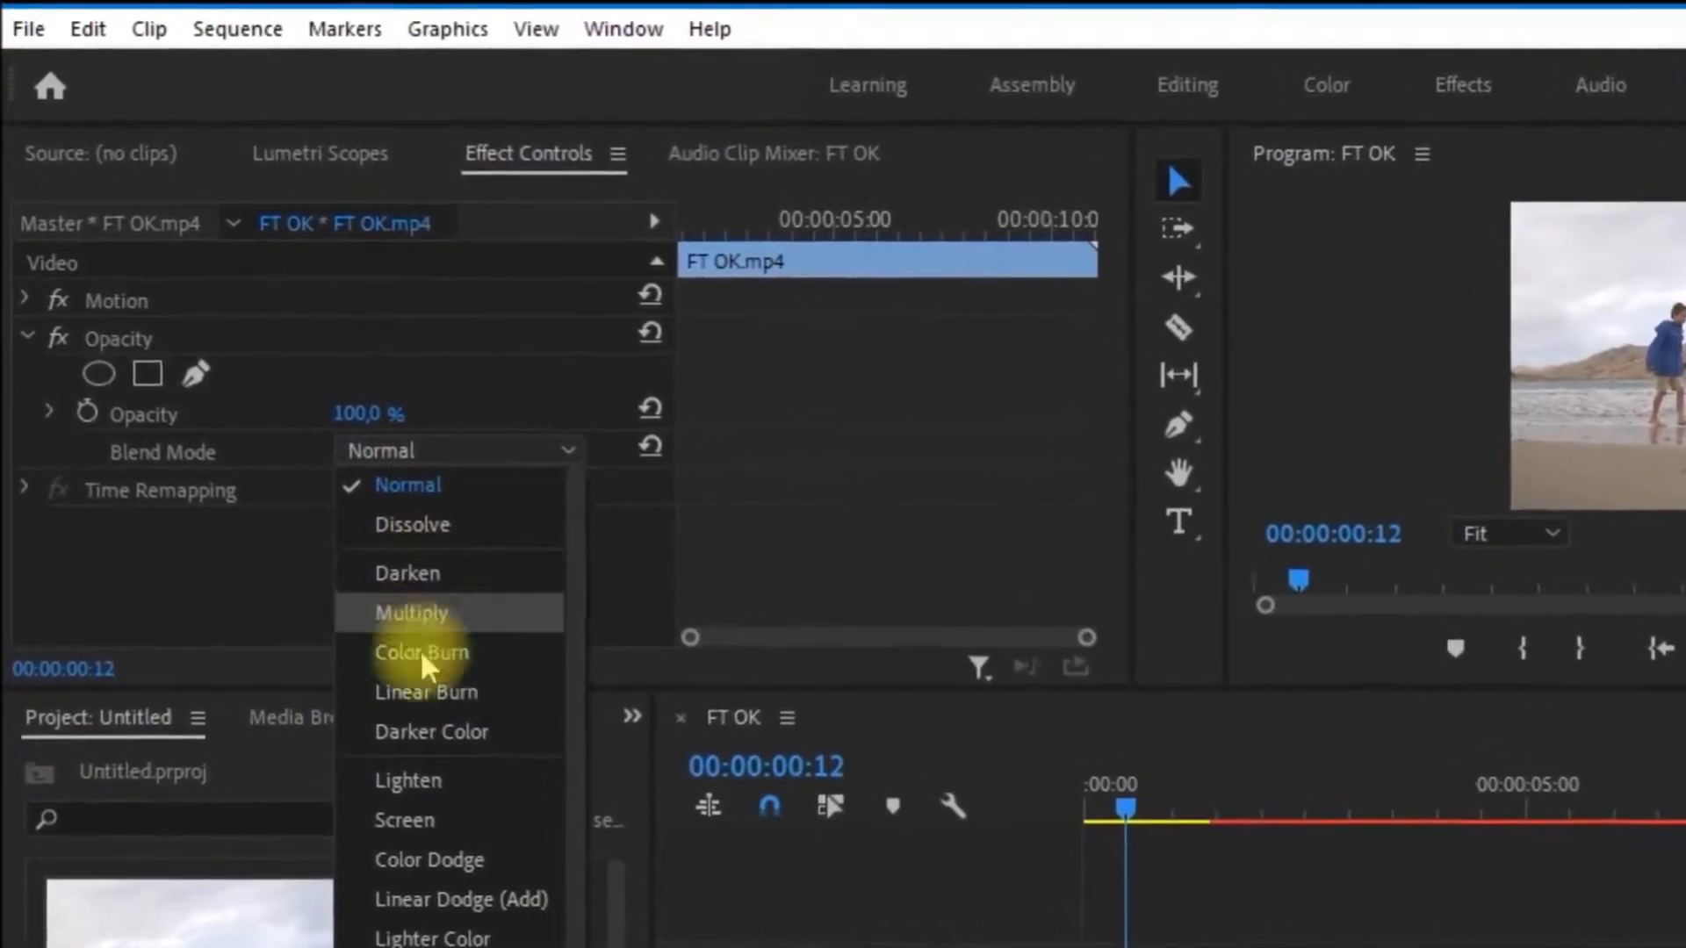
click(411, 583)
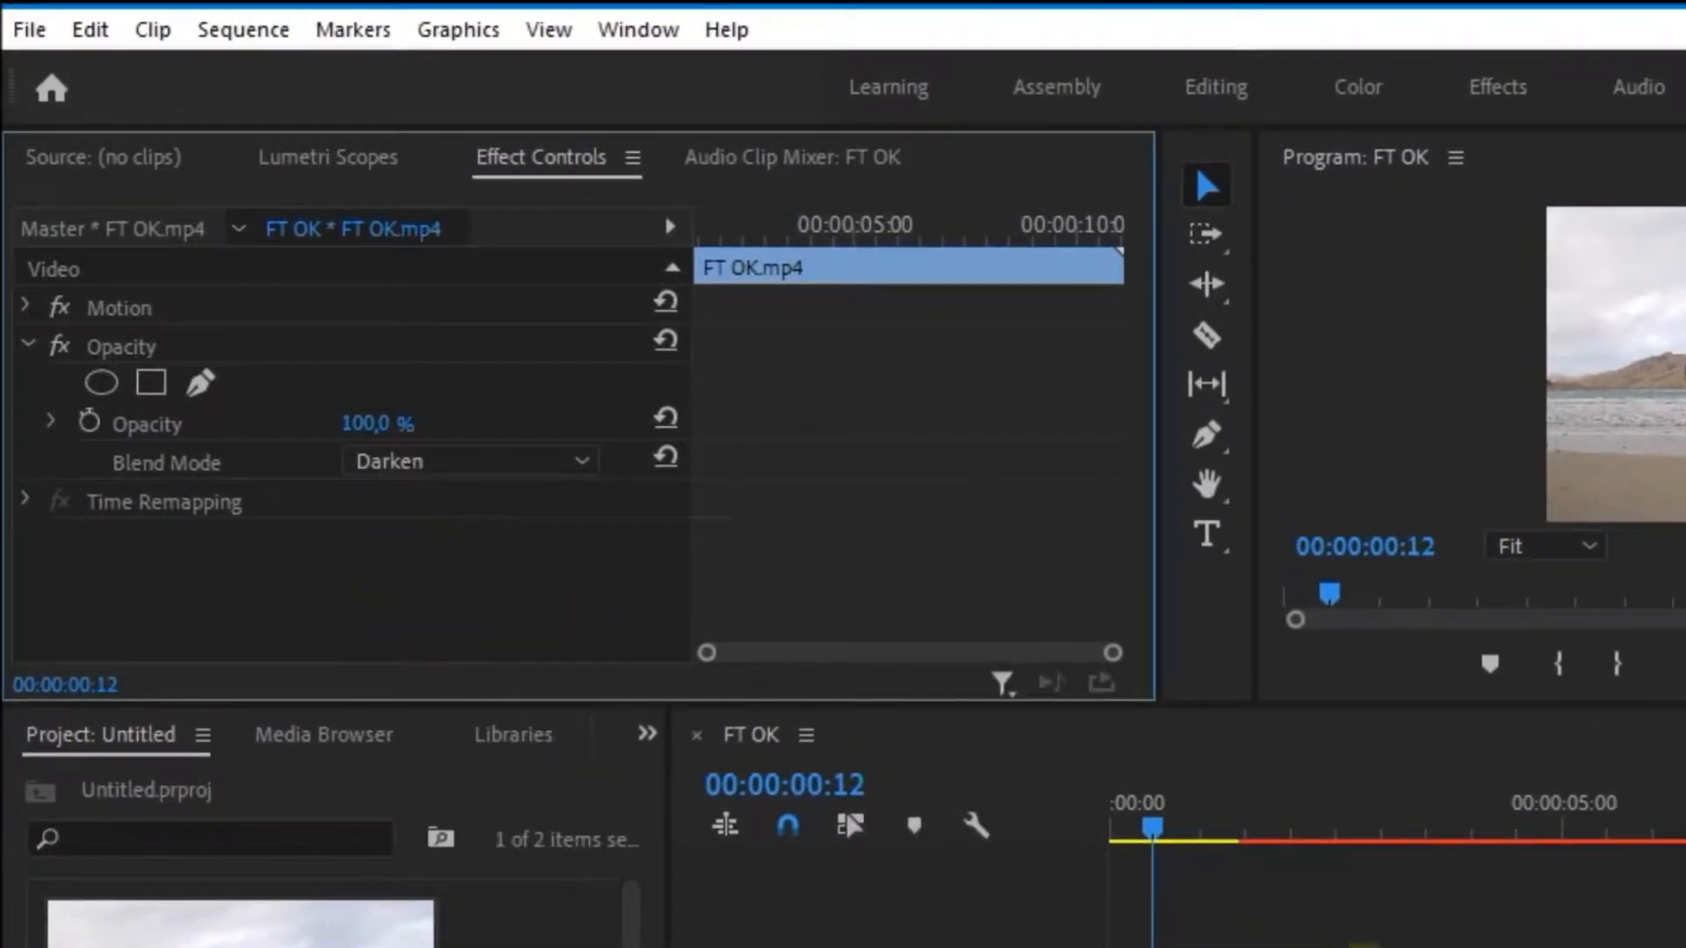
Step: Set the opacity blend mode of the V3 freeze-frame clip to Darken
click(914, 620)
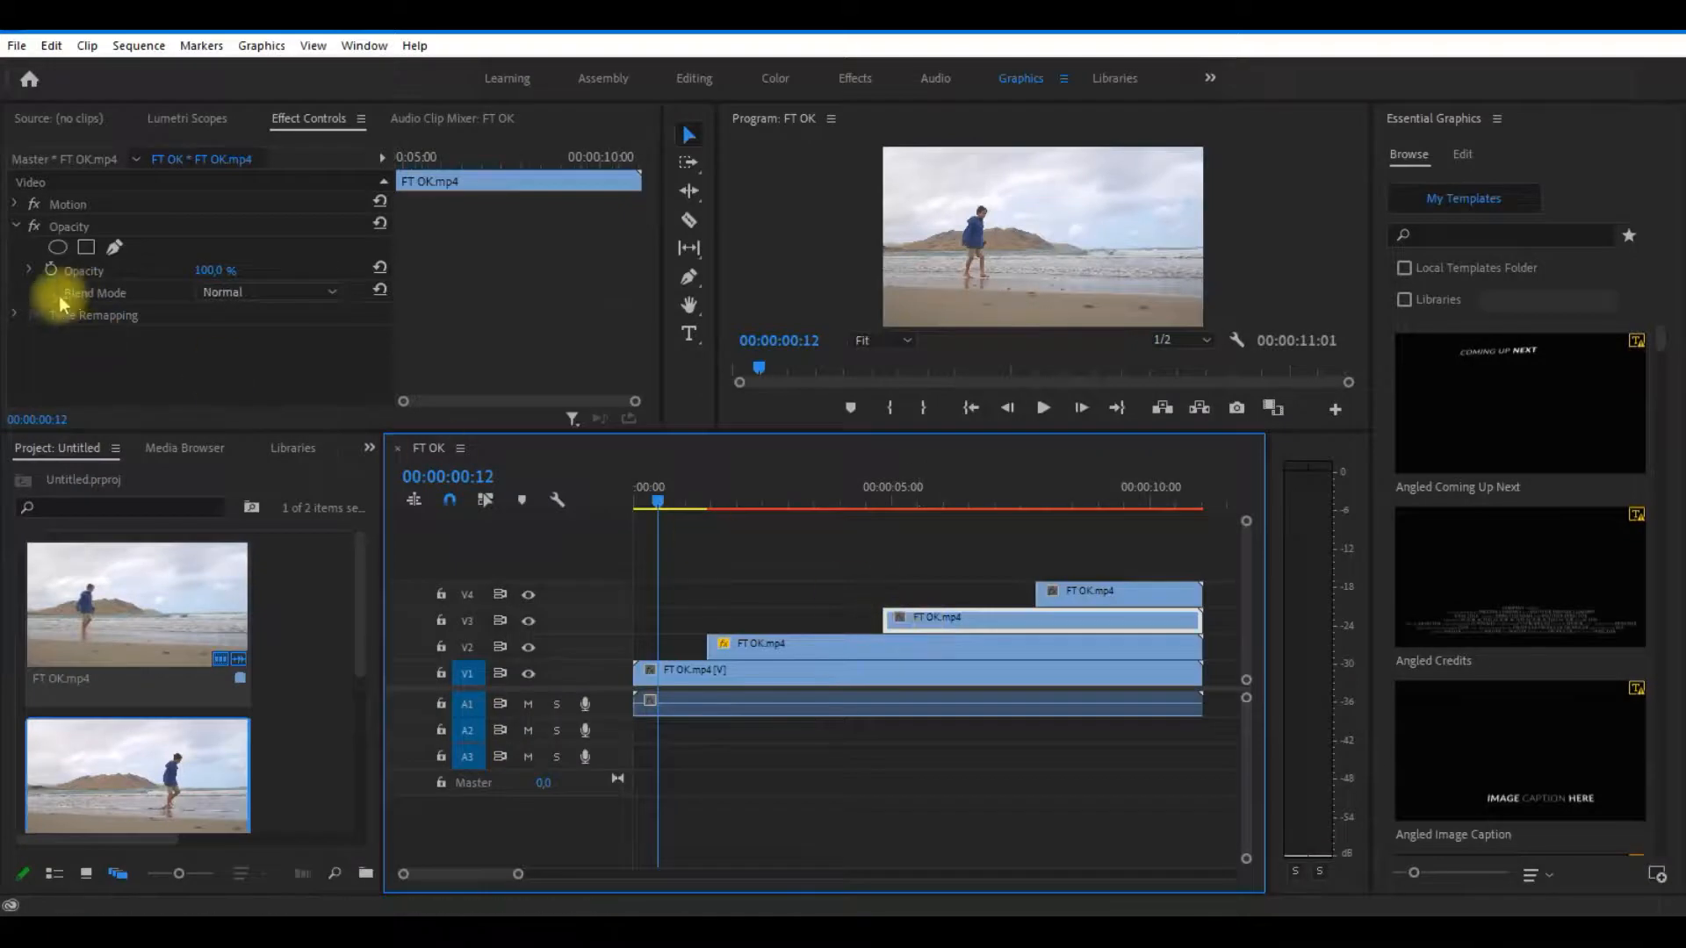
click(237, 292)
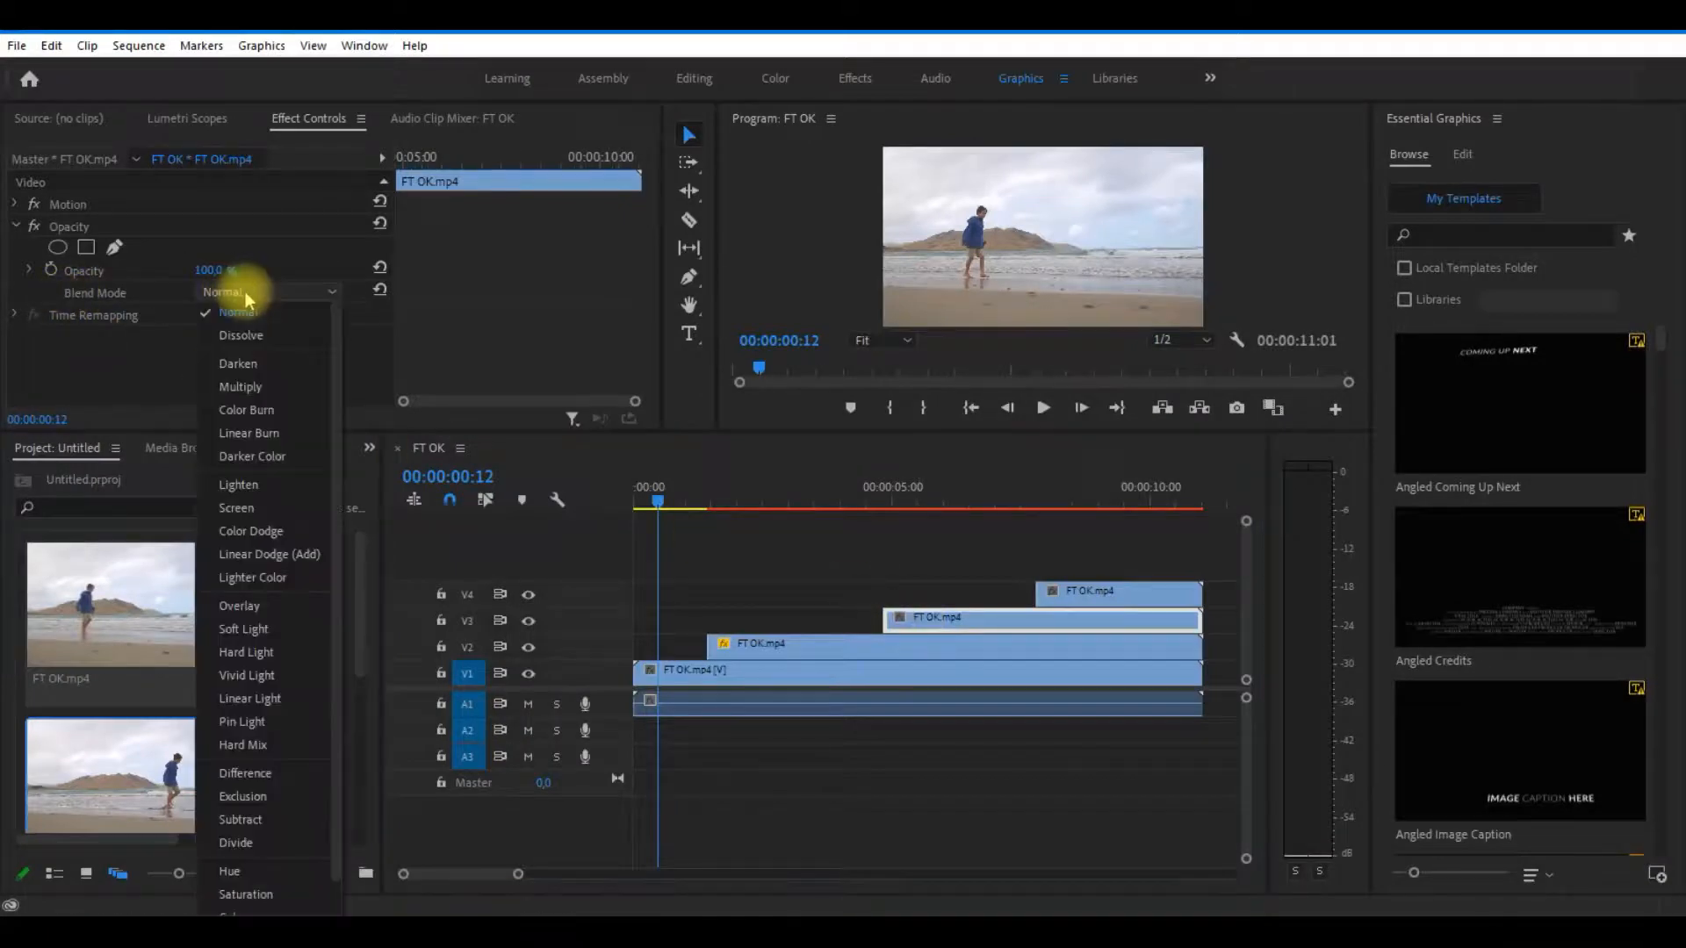
click(256, 365)
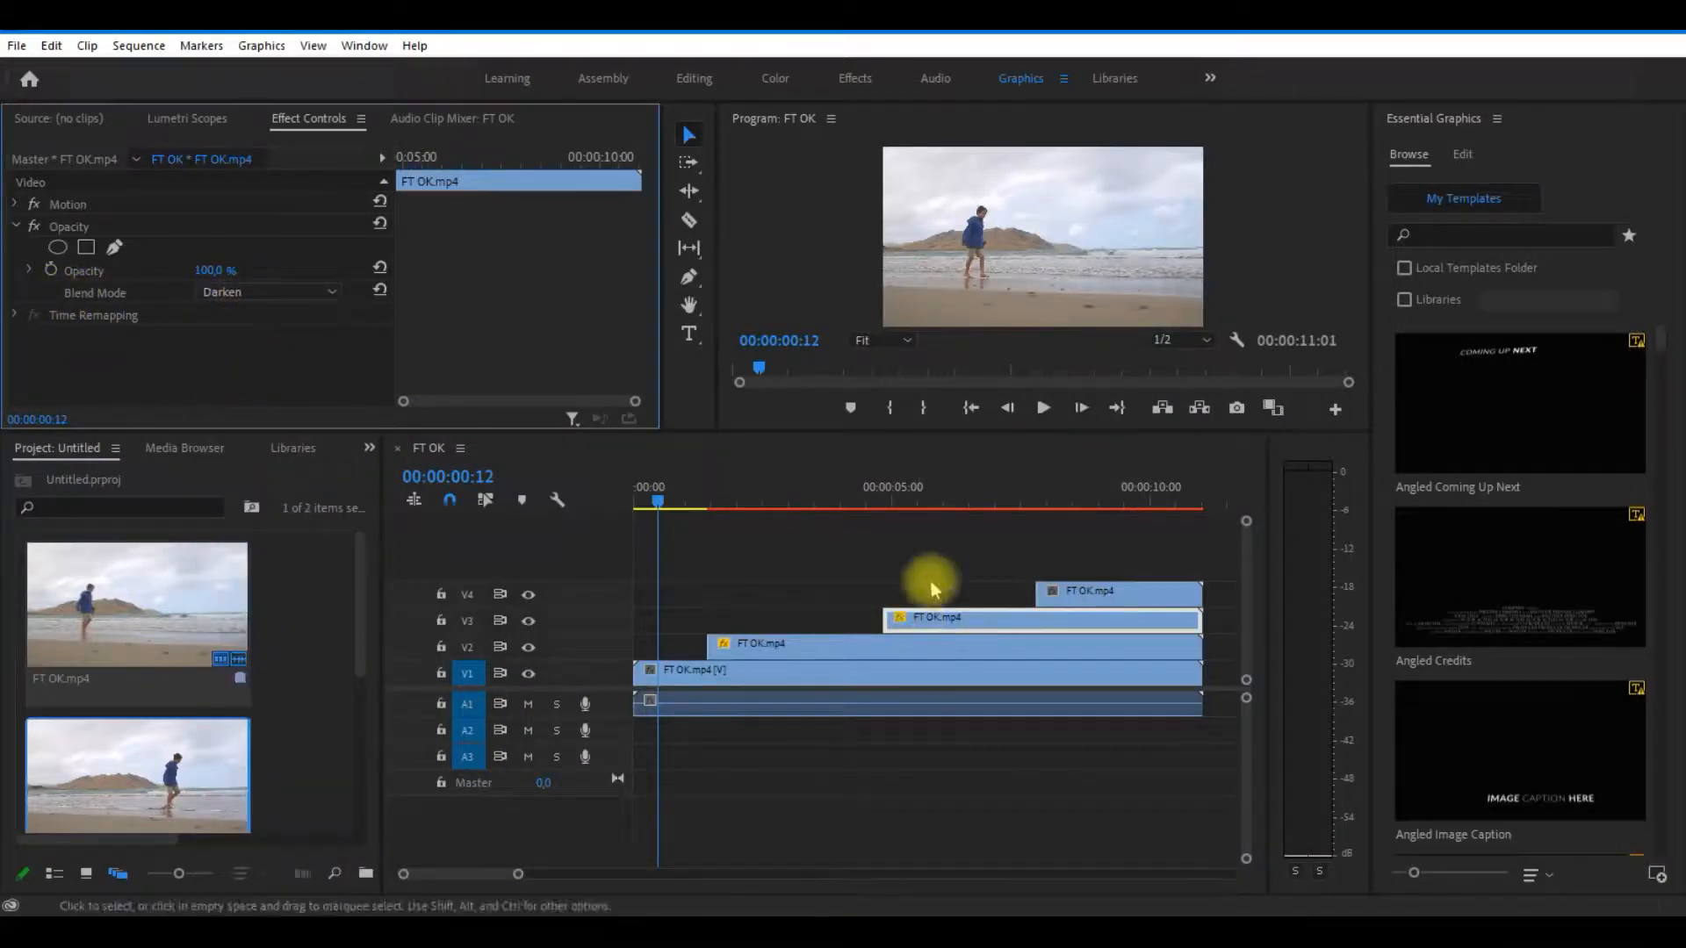
Step: Set the opacity blend mode of the V4 freeze-frame clip to Darken
click(1075, 590)
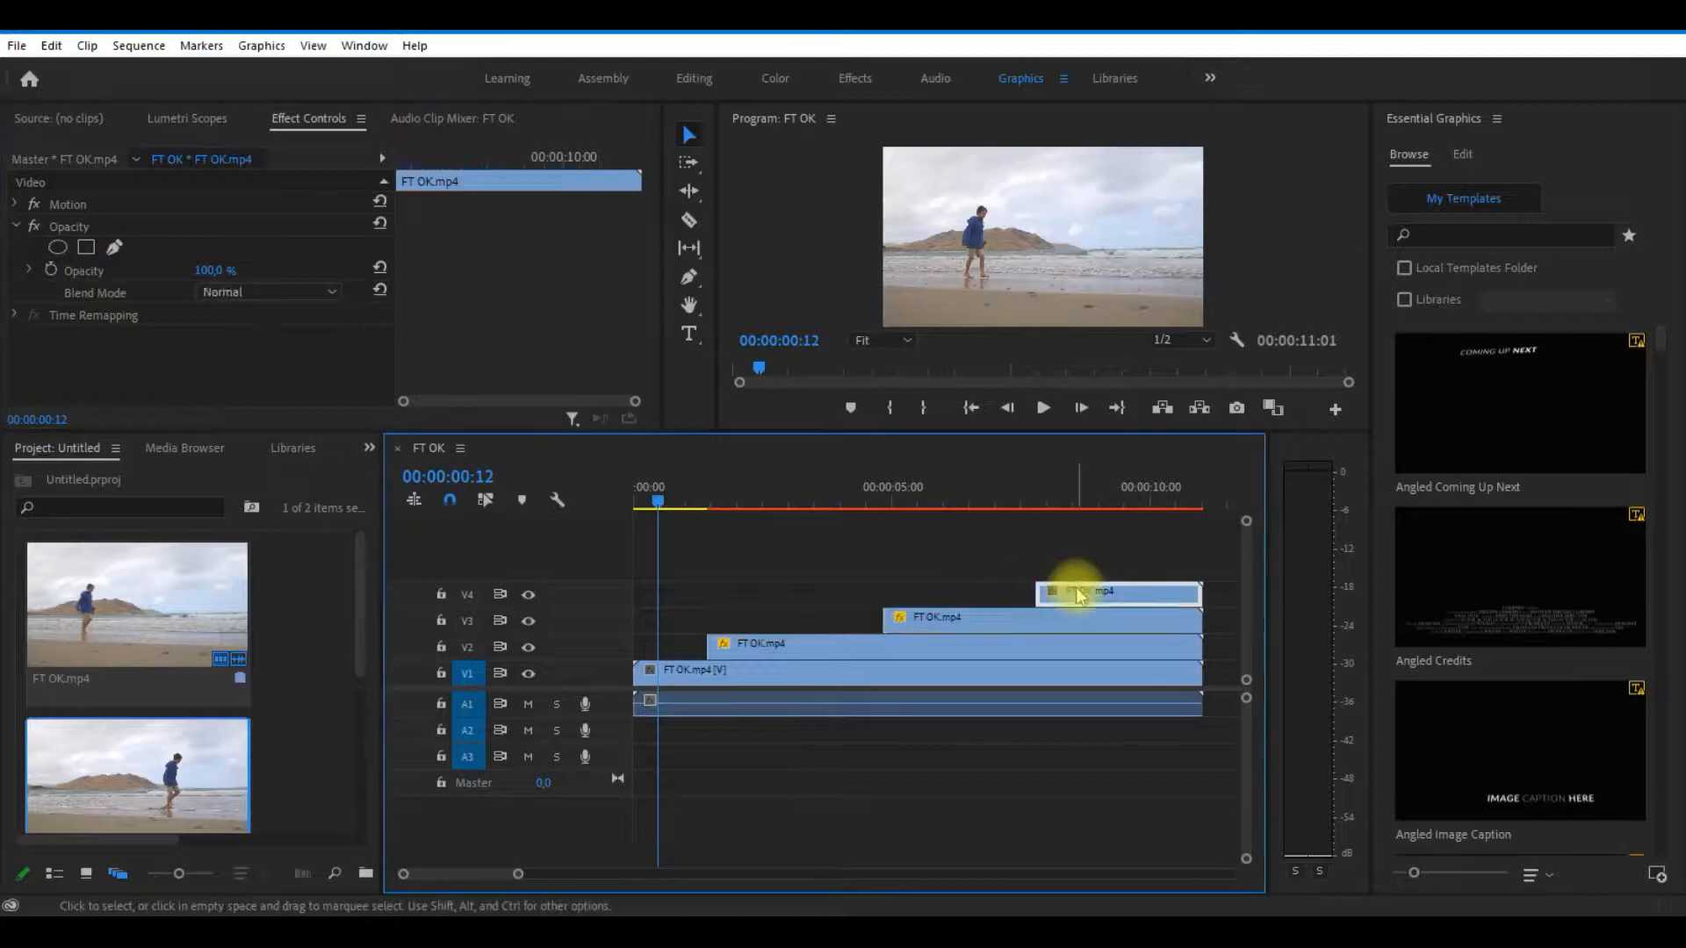
click(228, 292)
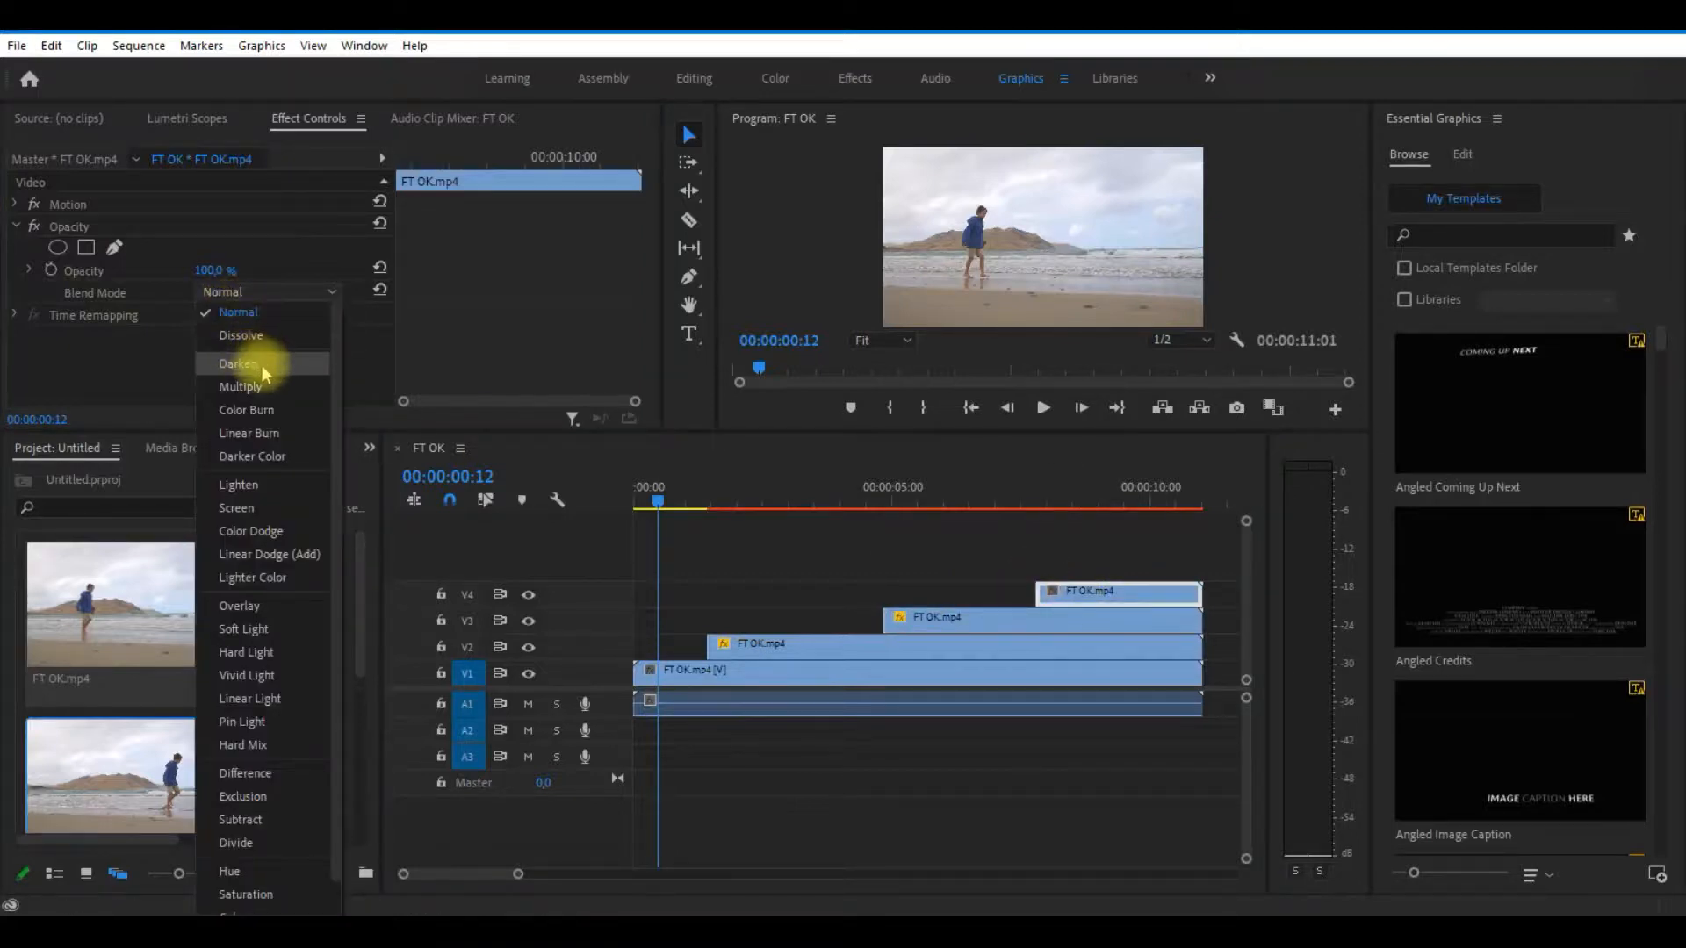
click(262, 367)
Step: Enlarge the Program preview and play the sequence to check the blended clones of the walking person
click(1044, 410)
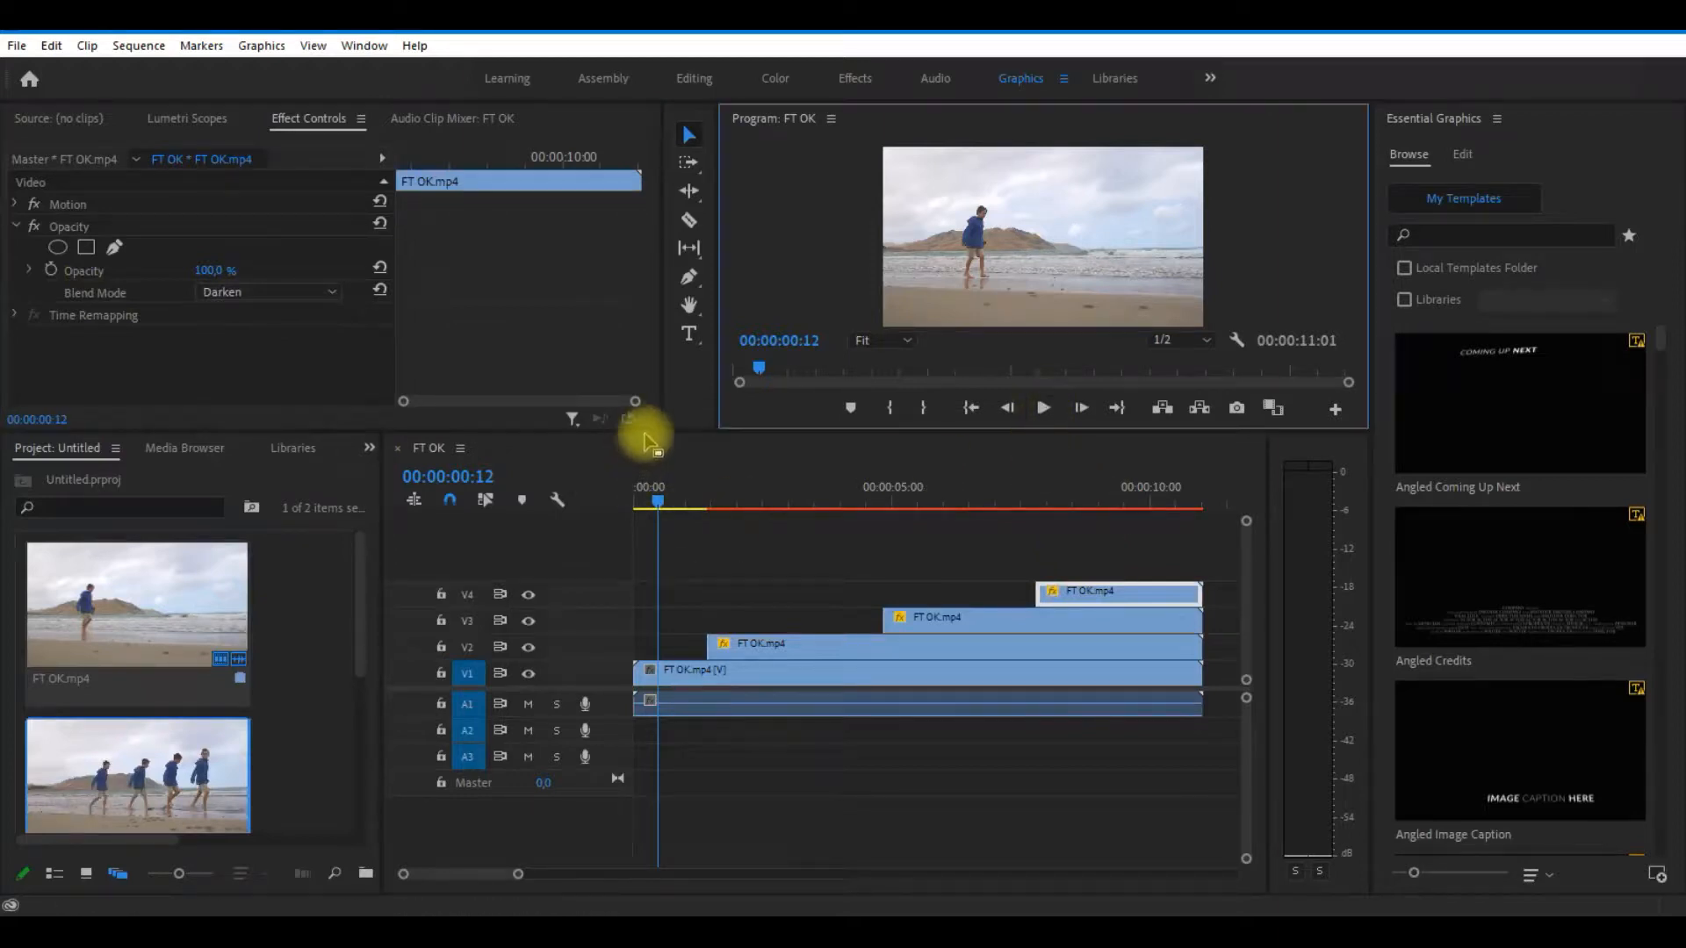
drag(649, 430, 613, 566)
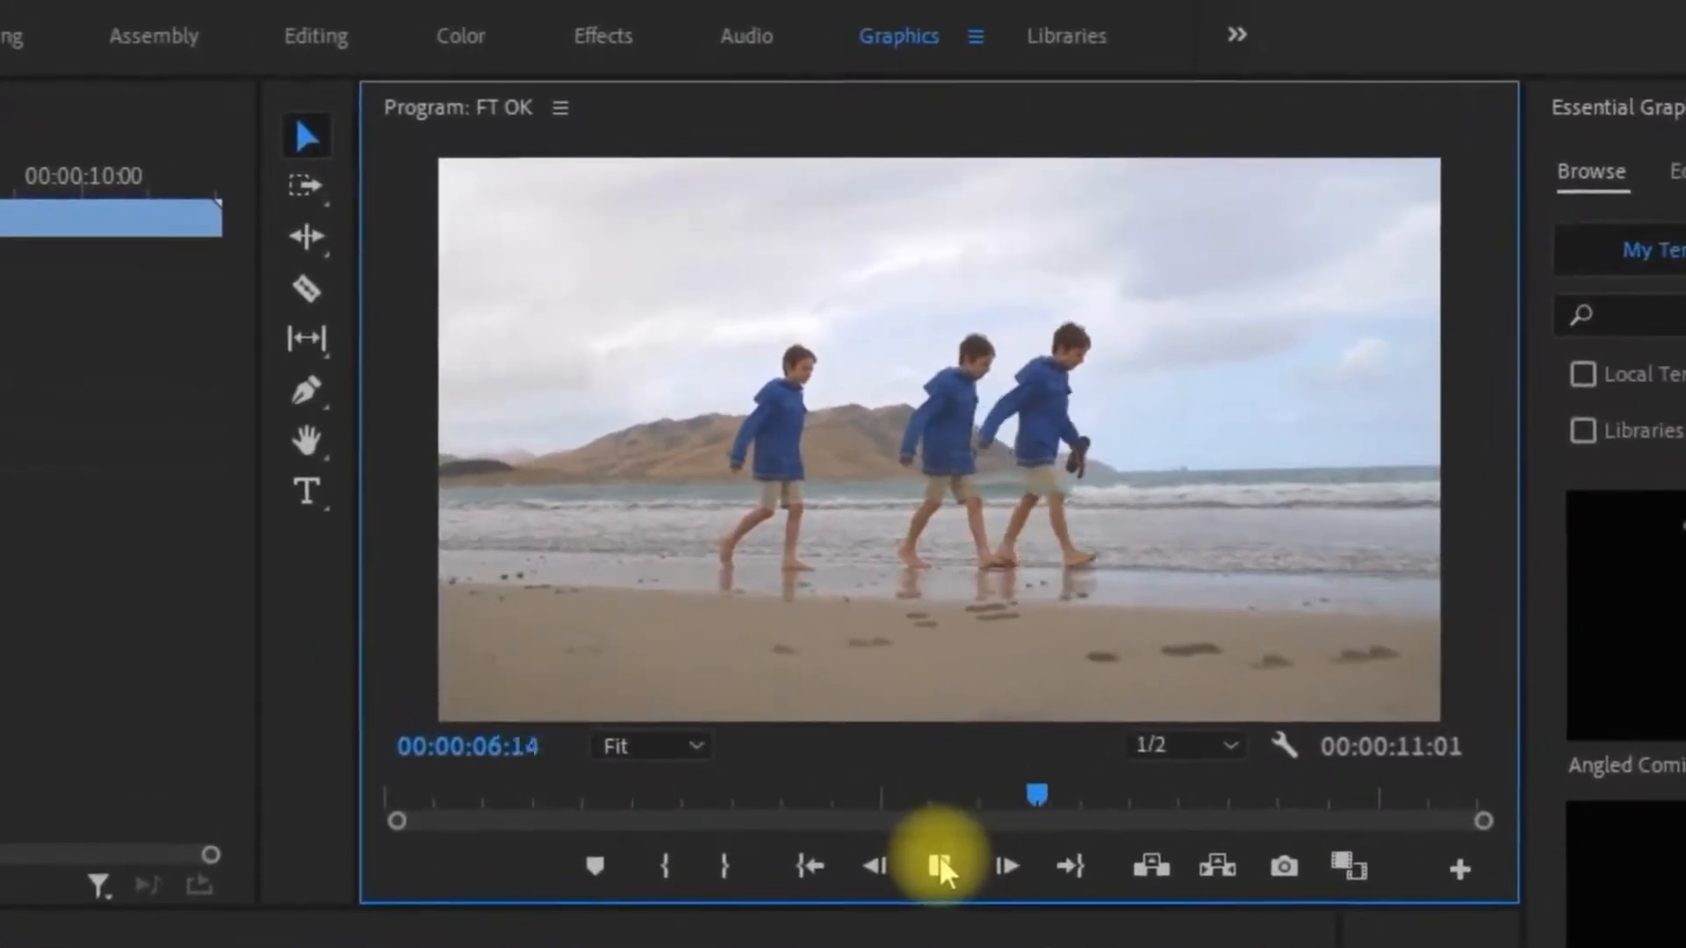
click(961, 902)
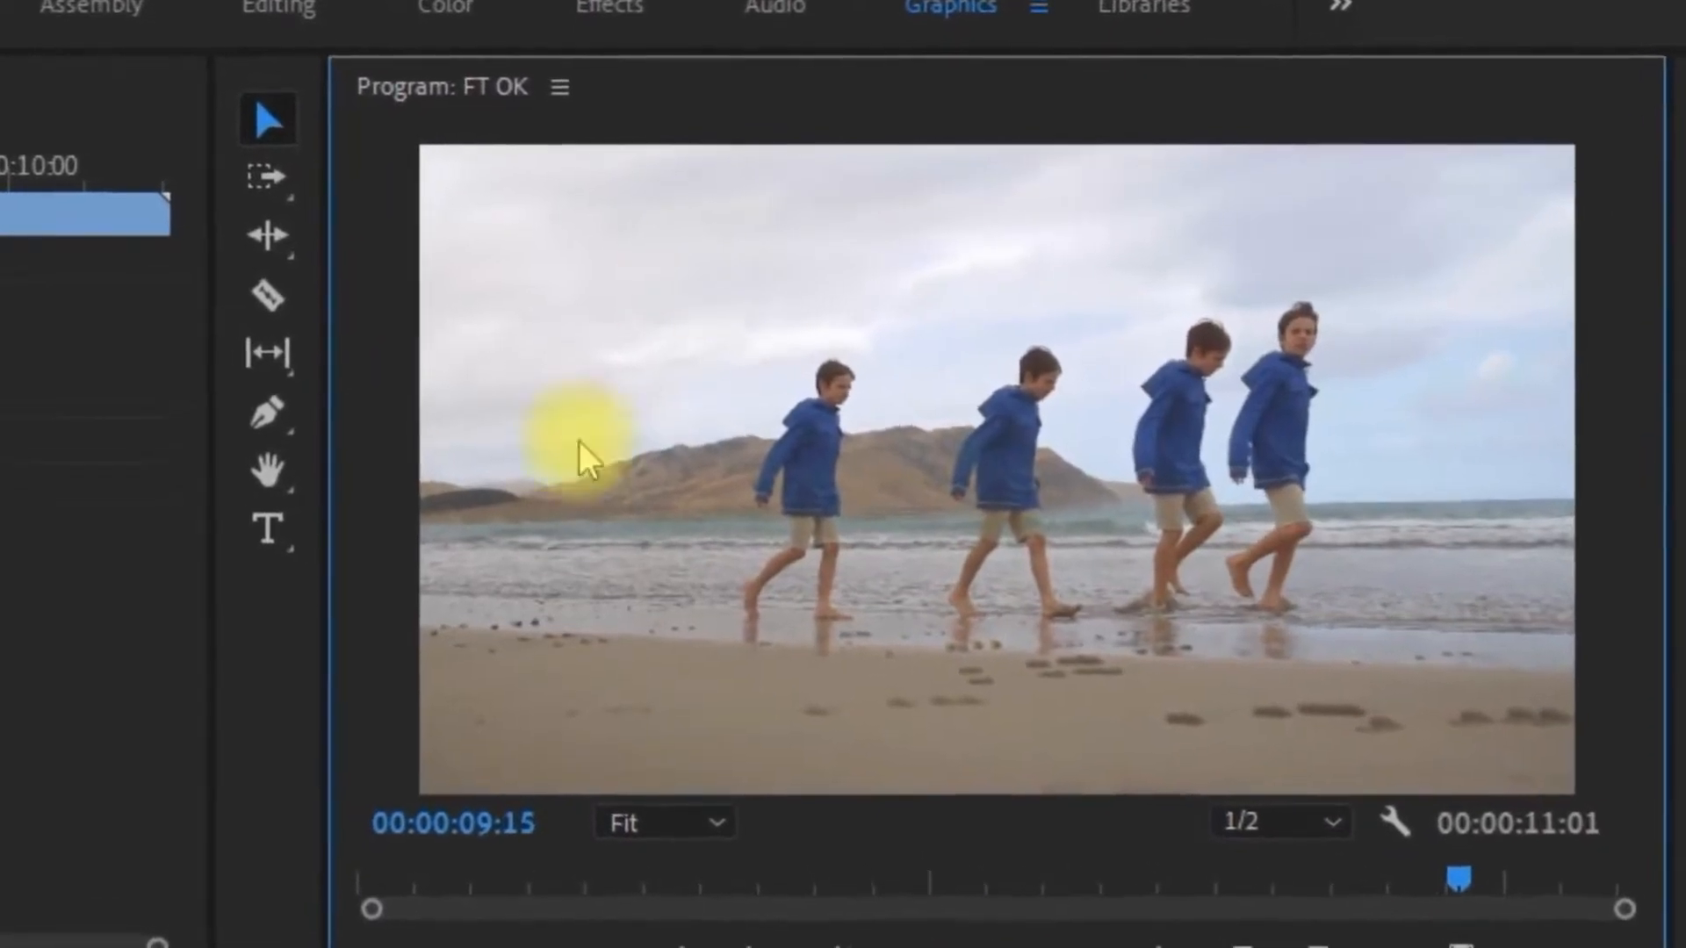